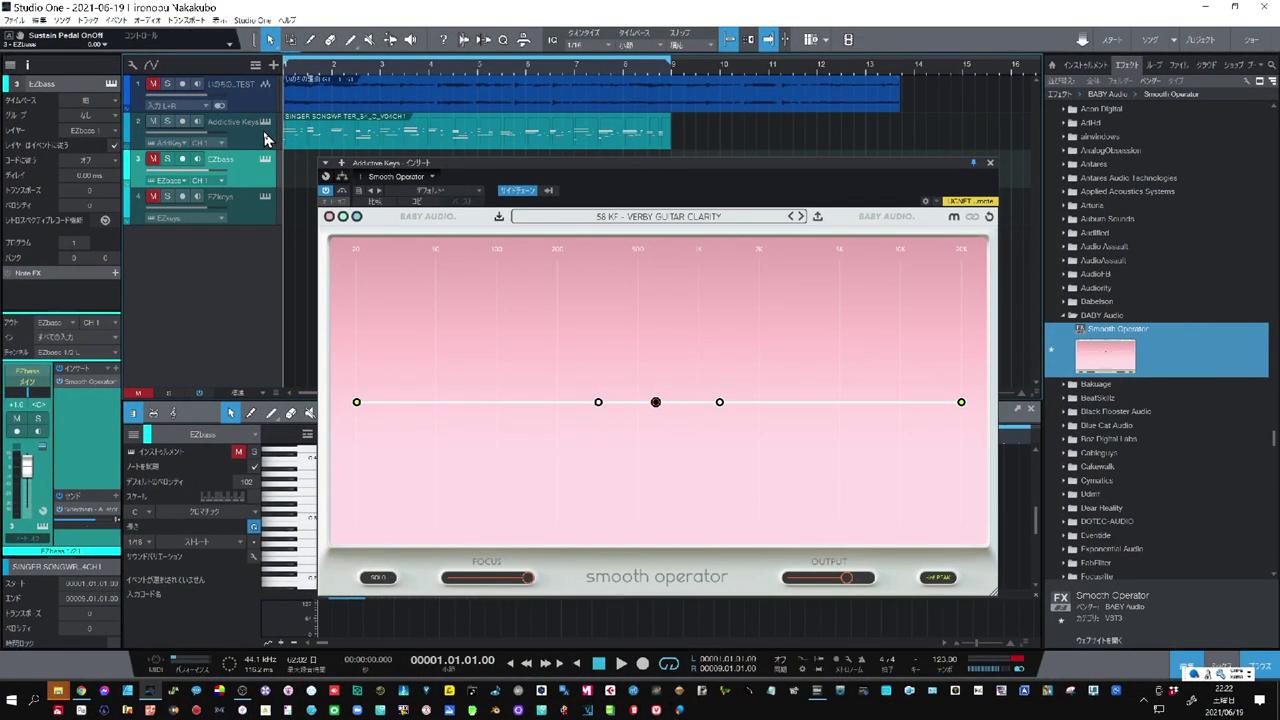
Select the Addictive Keys track, bypass its Smooth Operator insert, and play the track to hear the unprocessed sound
left_click(257, 141)
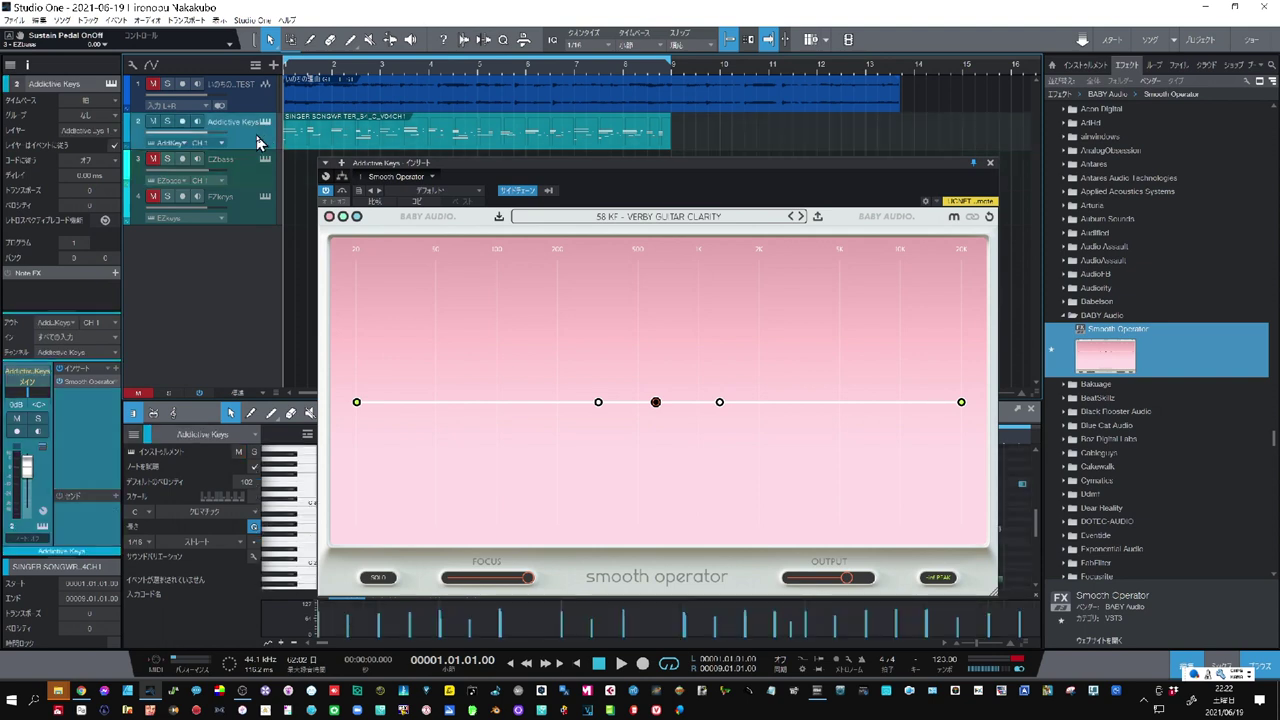
left_click(329, 193)
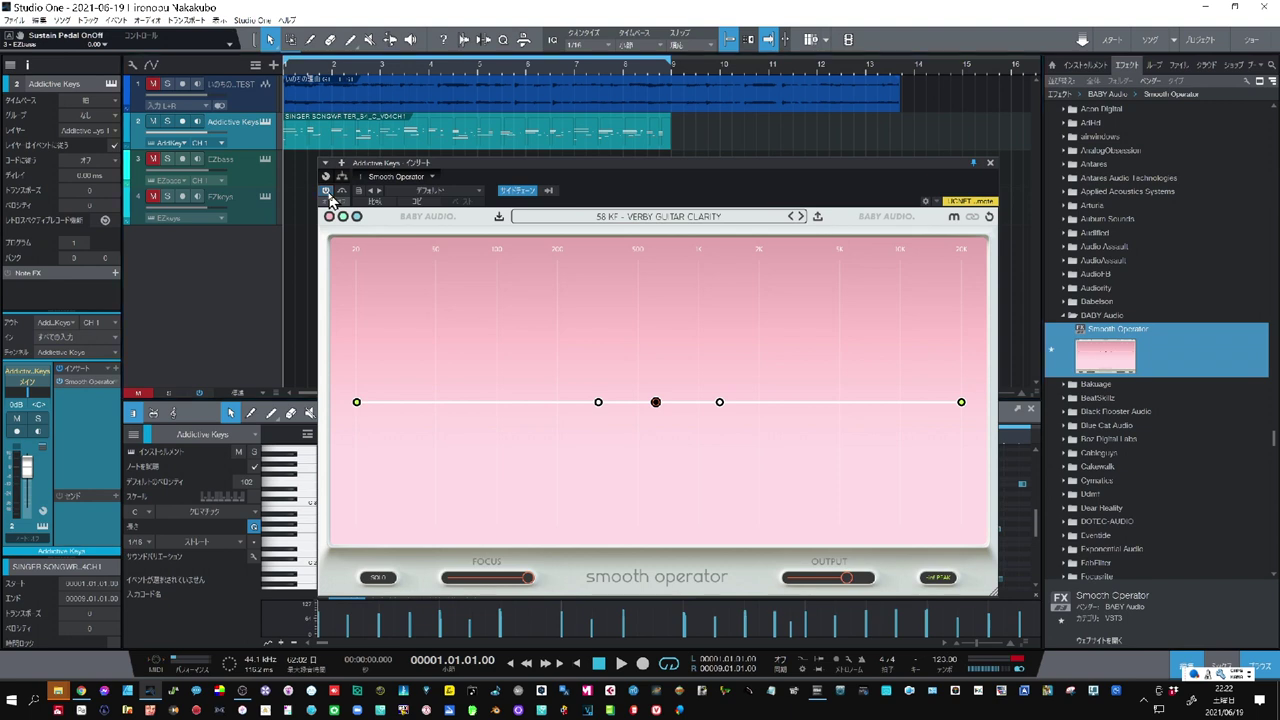
key("space")
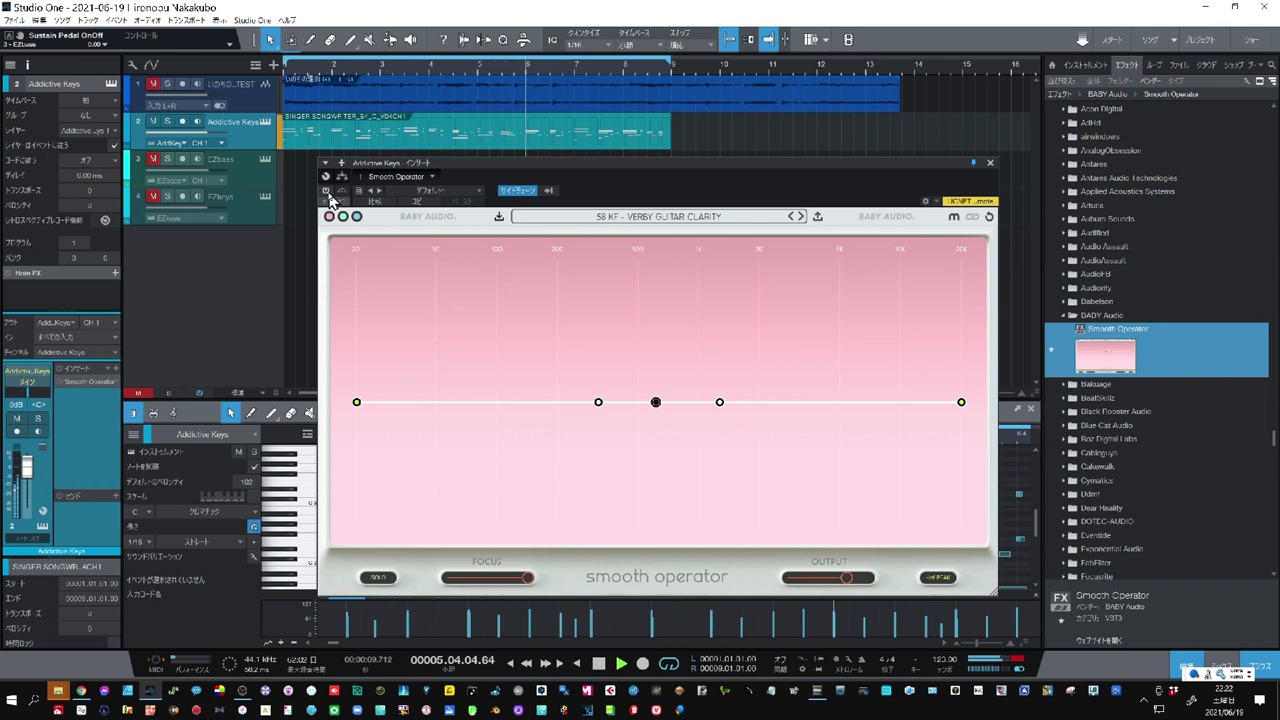
left_click(599, 665)
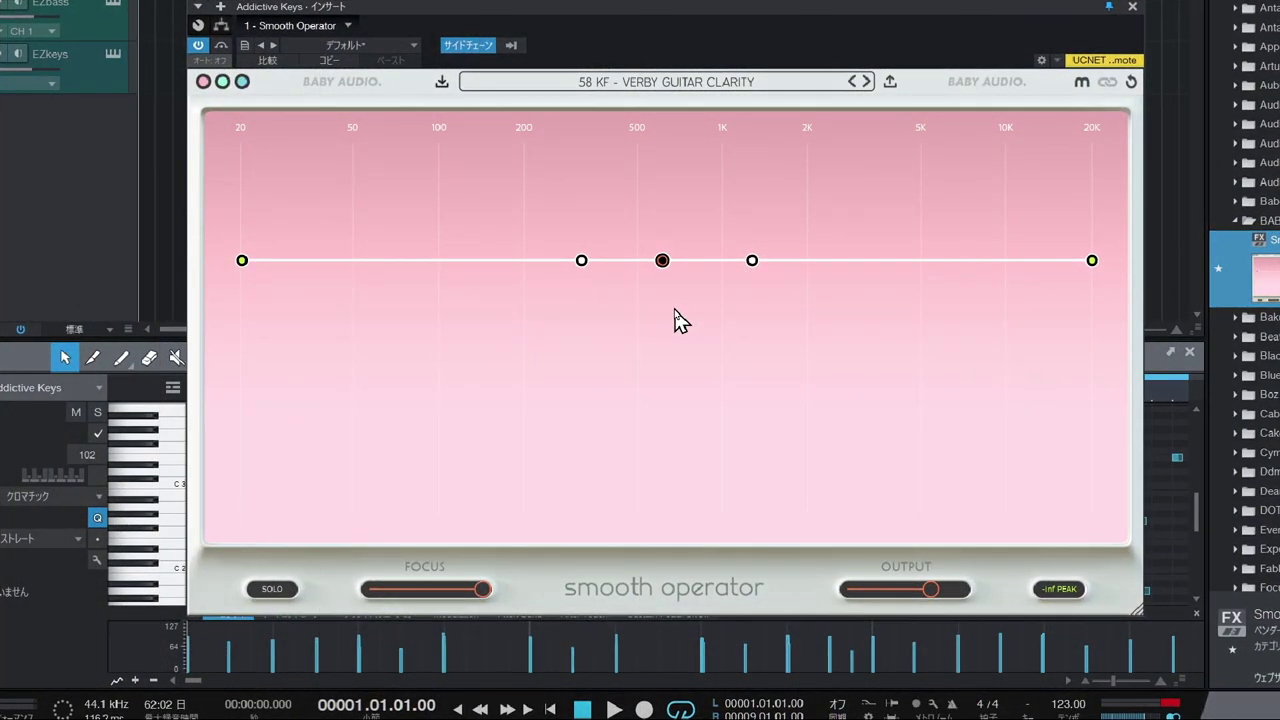
Lower the Smooth Operator threshold to -61.2 dB with the centre node while the track plays
mouse_move(665, 268)
mouse_move(664, 264)
left_mouse_down()
mouse_move(671, 325)
mouse_move(666, 251)
mouse_move(669, 297)
mouse_move(668, 281)
left_mouse_up()
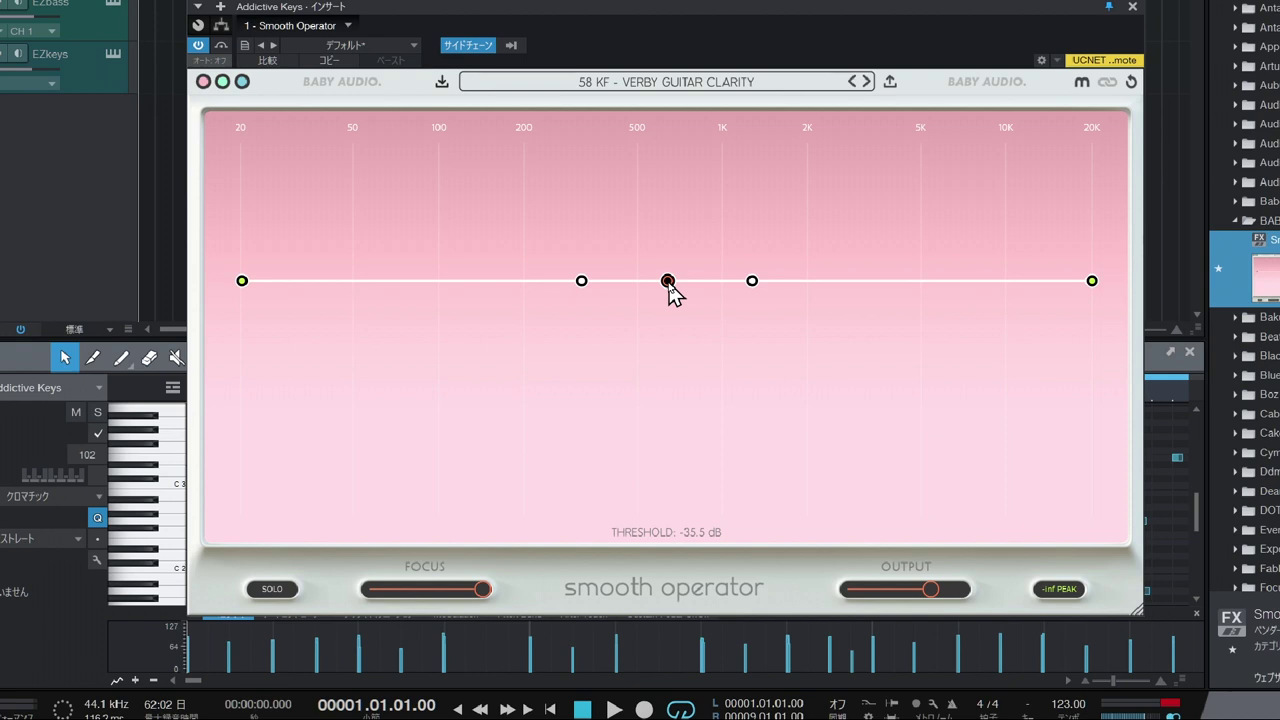
left_click_drag(669, 285, 667, 258)
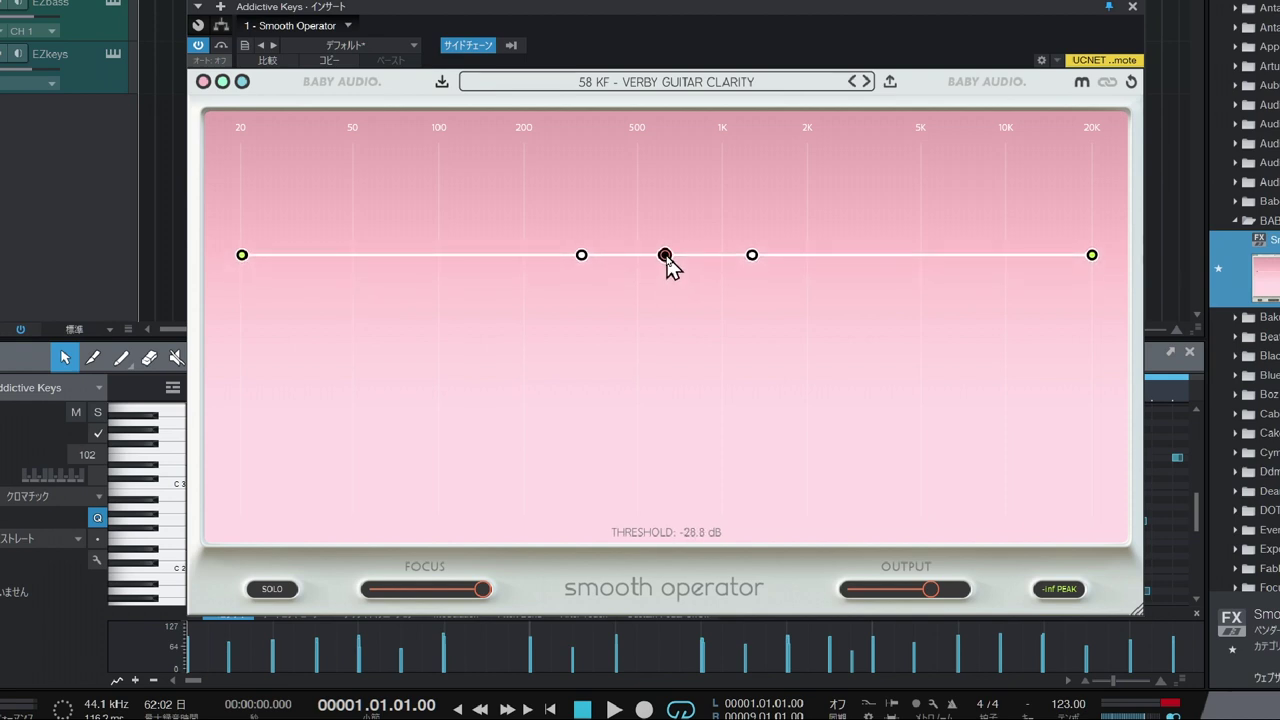
key("space")
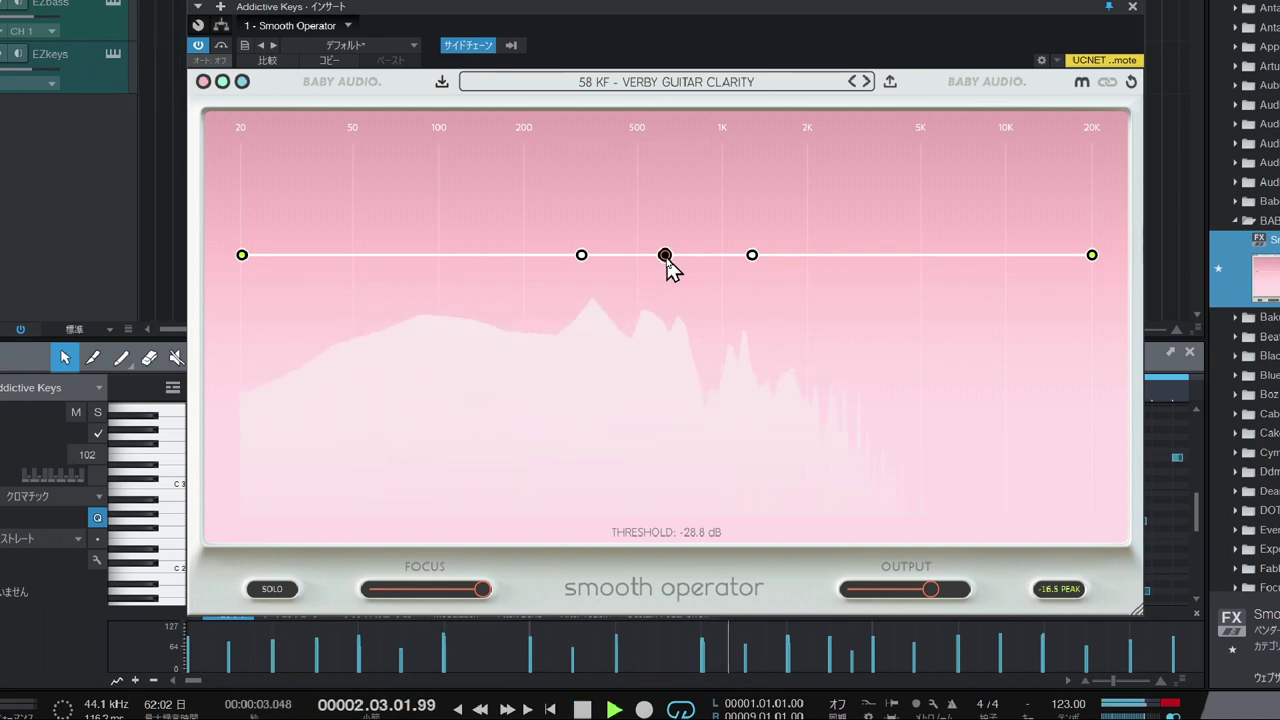
left_click_drag(665, 255, 667, 335)
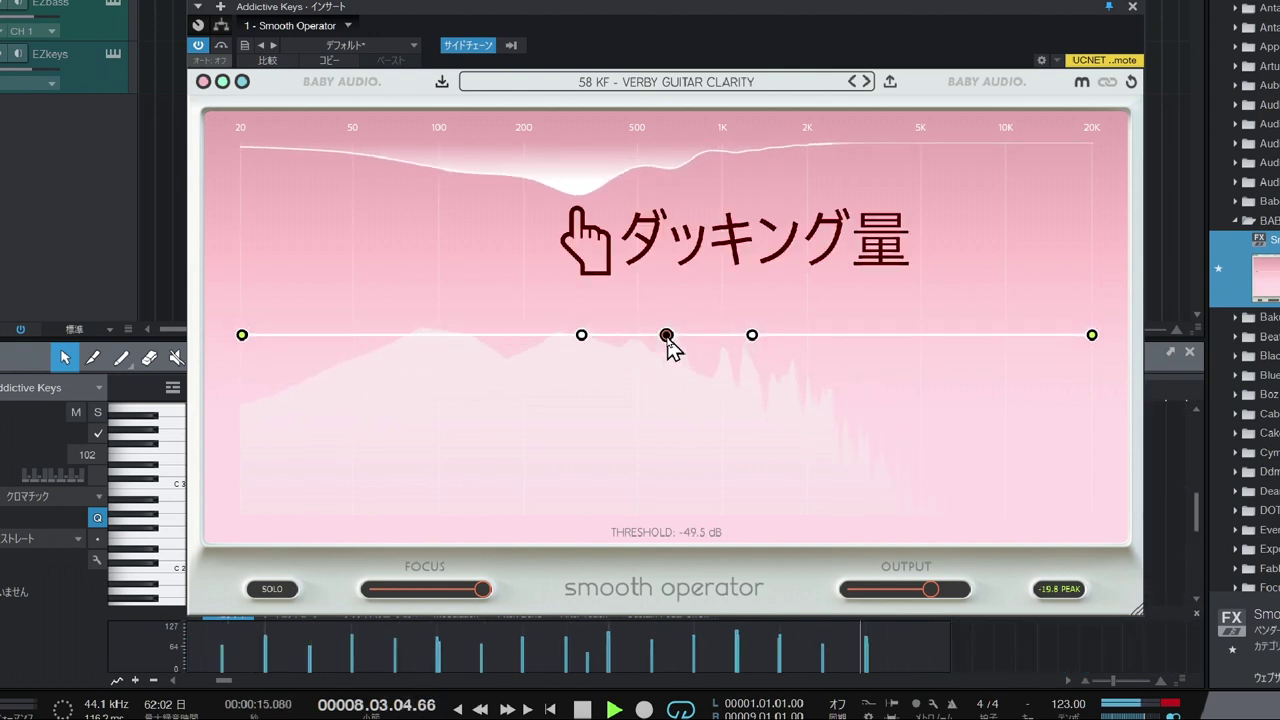
left_click_drag(667, 335, 667, 380)
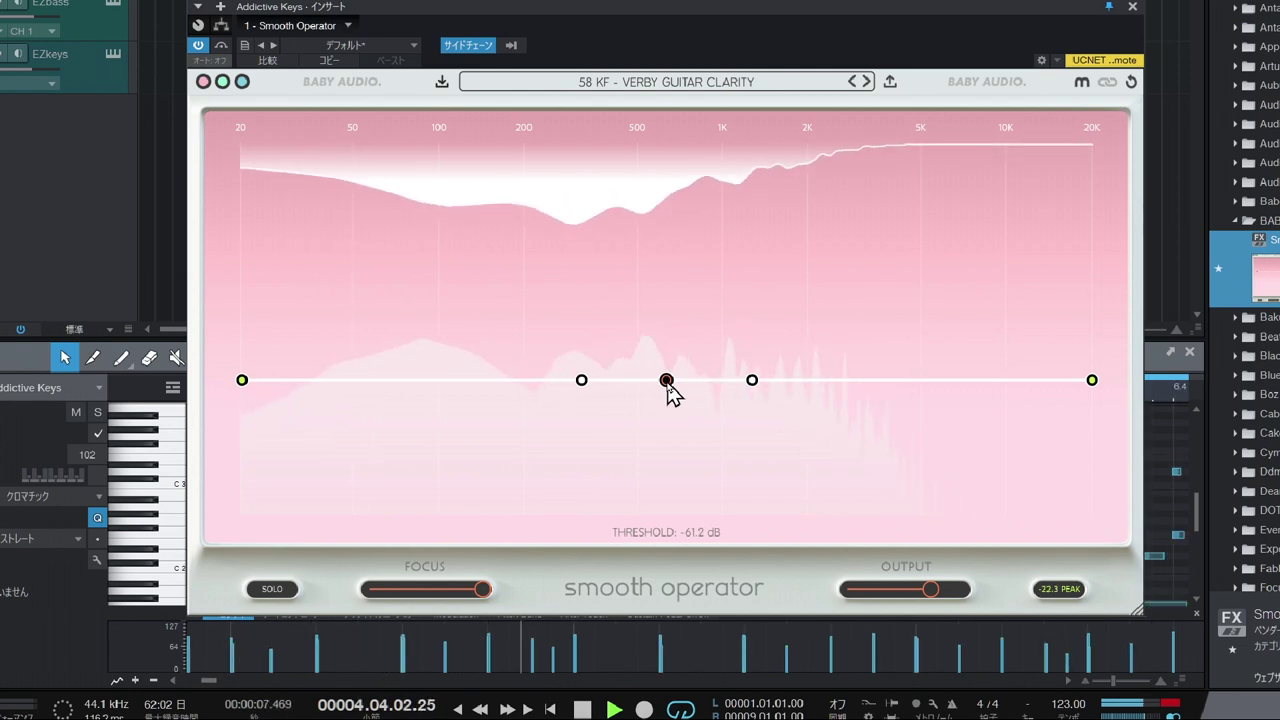
Compare the track with Smooth Operator bypassed and active, and stop playback
left_click(200, 47)
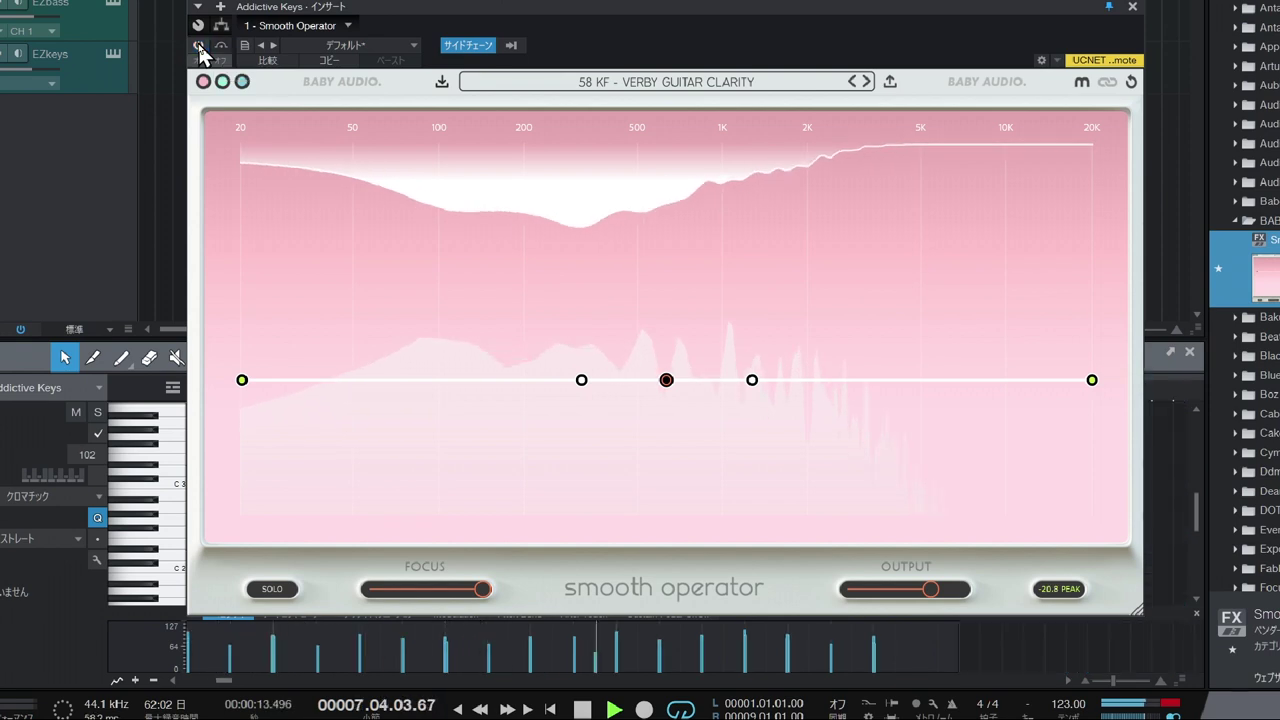
left_click(200, 47)
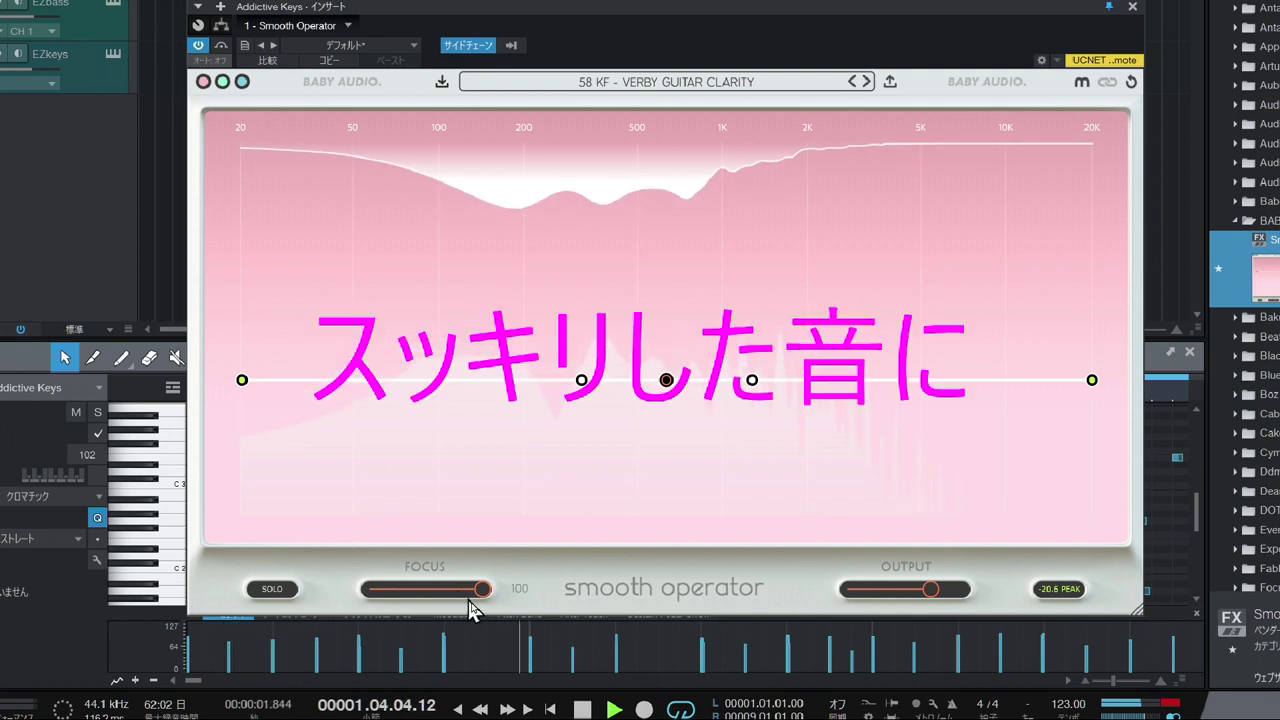
left_click(583, 710)
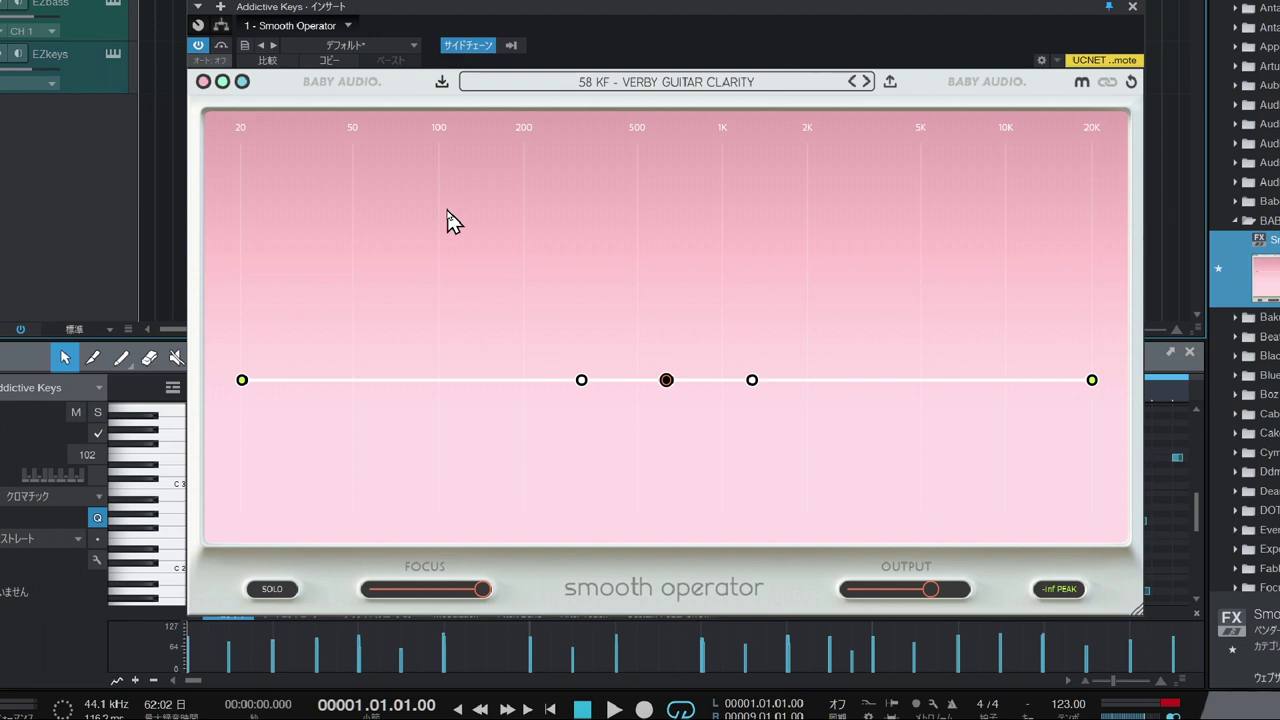
Raise the curve's 20 Hz end node and move the neighbouring node to 91 Hz with a 21.0 dB offset
left_click_drag(241, 381, 262, 278)
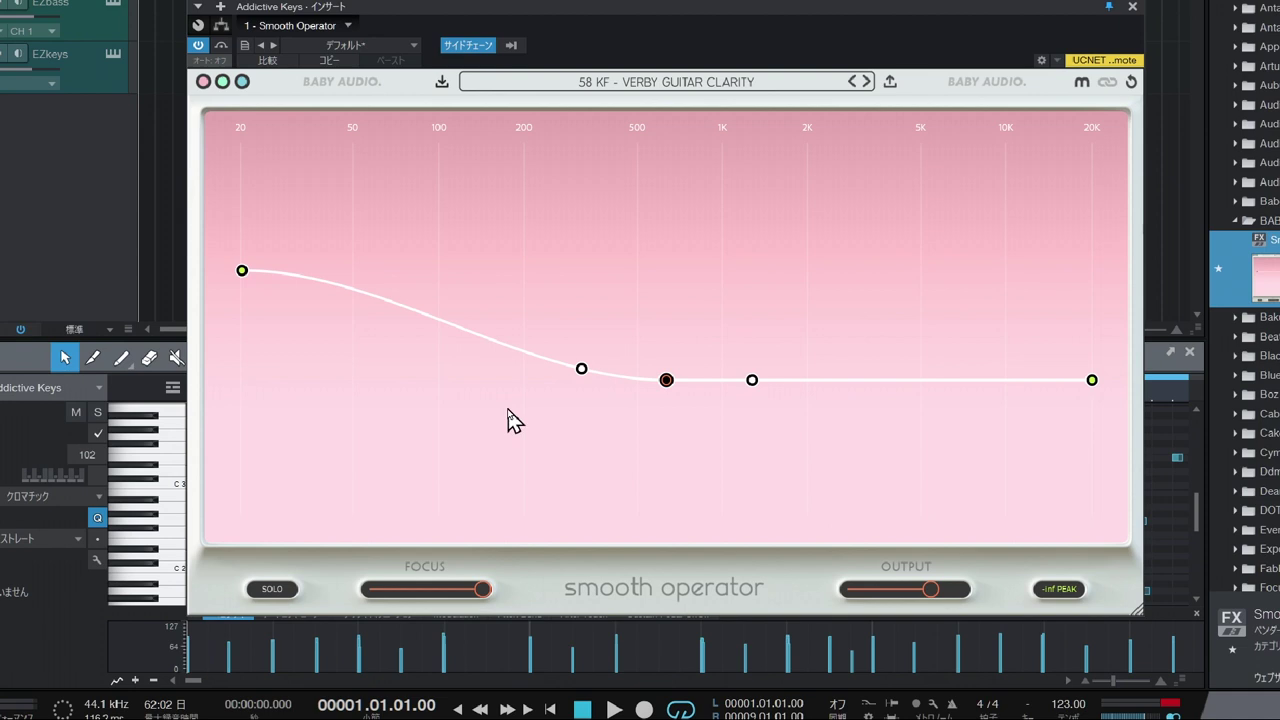
left_click_drag(581, 369, 468, 271)
left_click_drag(470, 257, 431, 243)
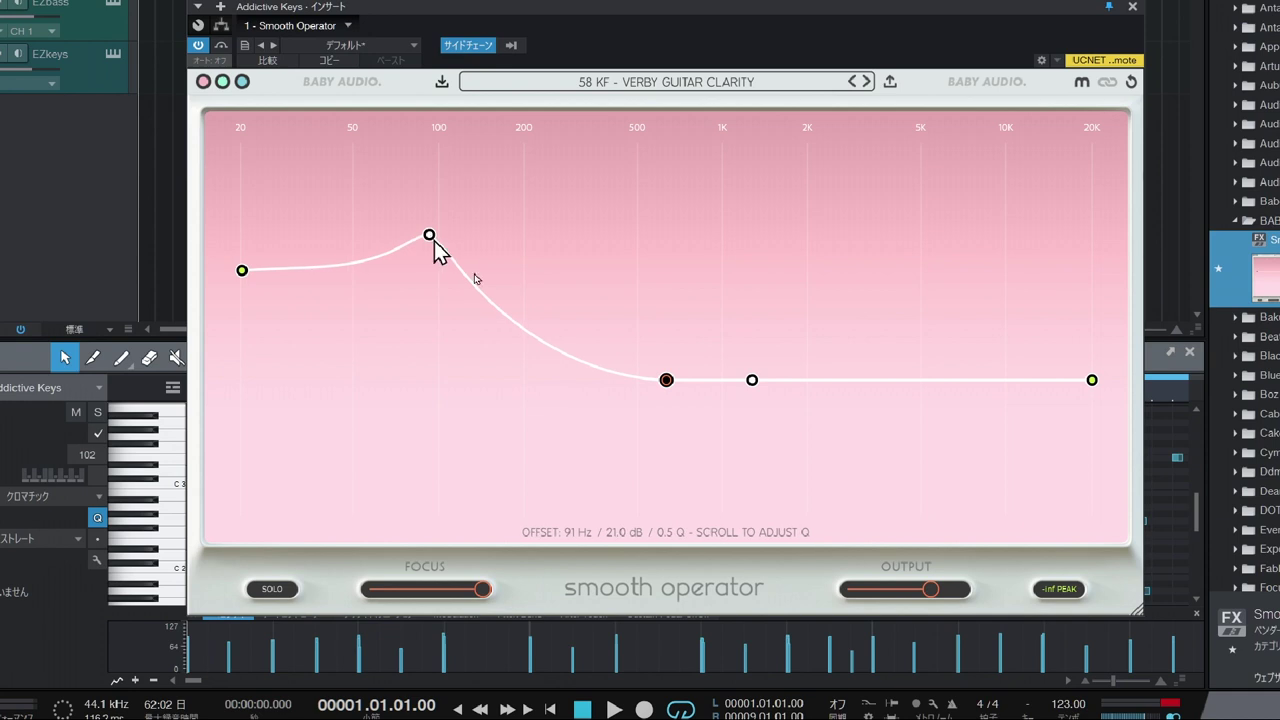
With the track playing, move the low node to 82 Hz at a 29.1 dB offset and raise the 20 Hz end node further
left_click(664, 379)
key("space")
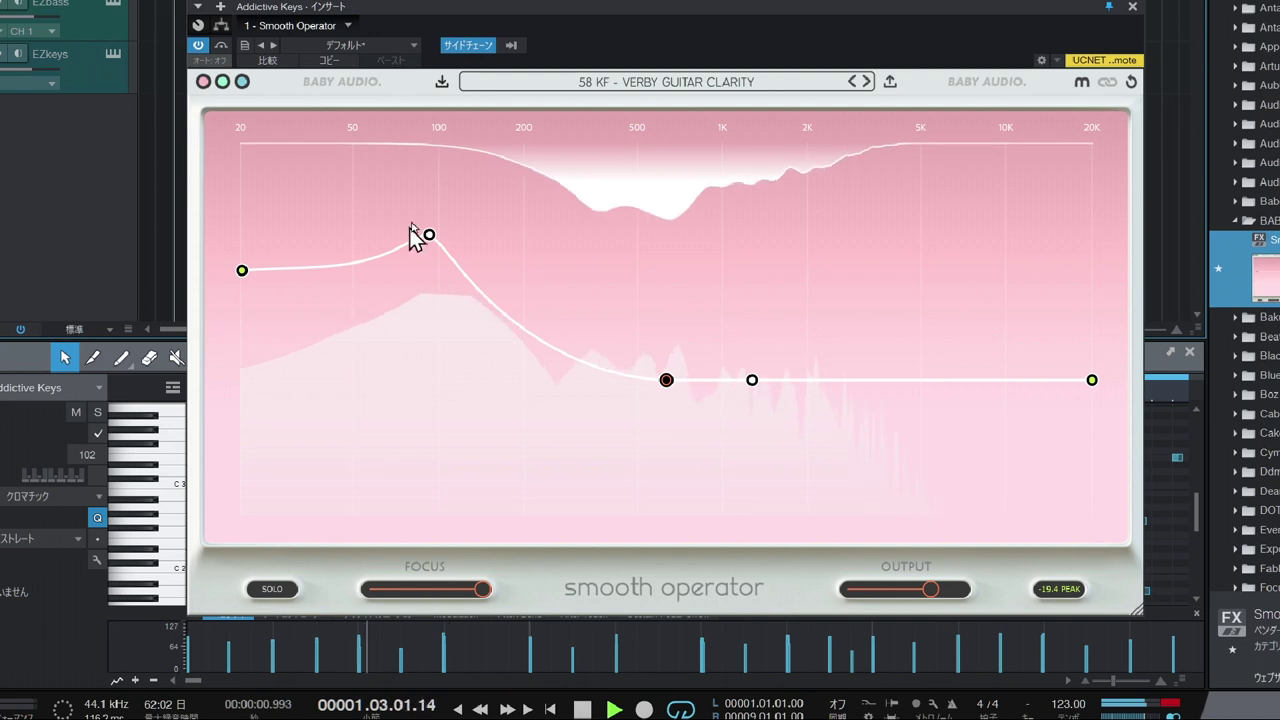
left_click_drag(431, 237, 420, 206)
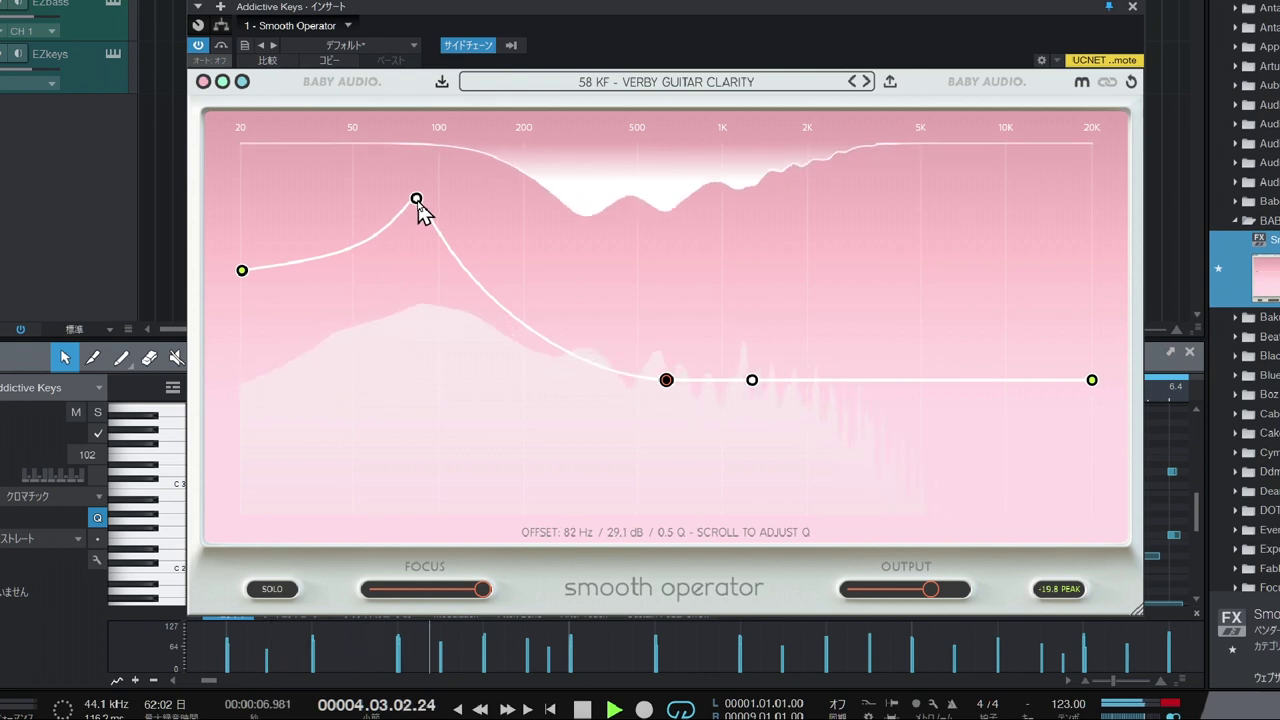
mouse_move(245, 271)
left_mouse_down()
mouse_move(249, 286)
mouse_move(247, 249)
left_mouse_up()
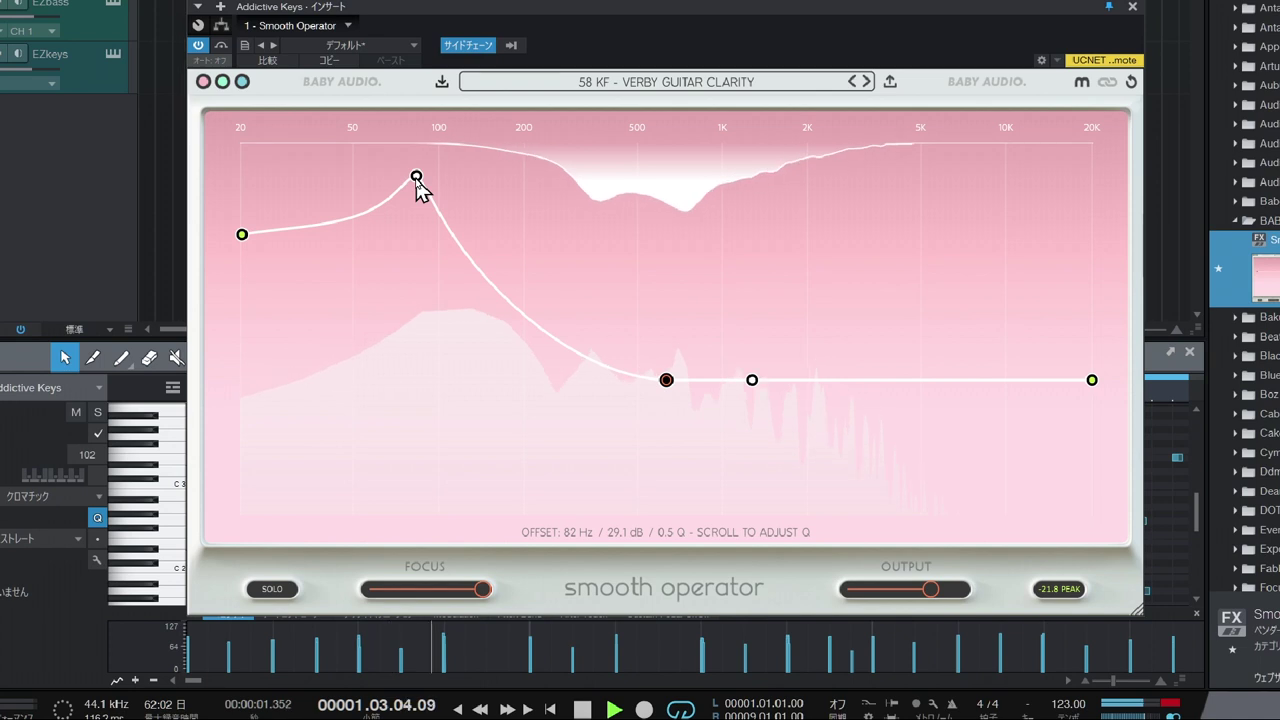
Turn the low node into a dip at 175 Hz with a -37.3 dB offset while auditioning, and reduce the Focus amount
left_click_drag(416, 177, 437, 485)
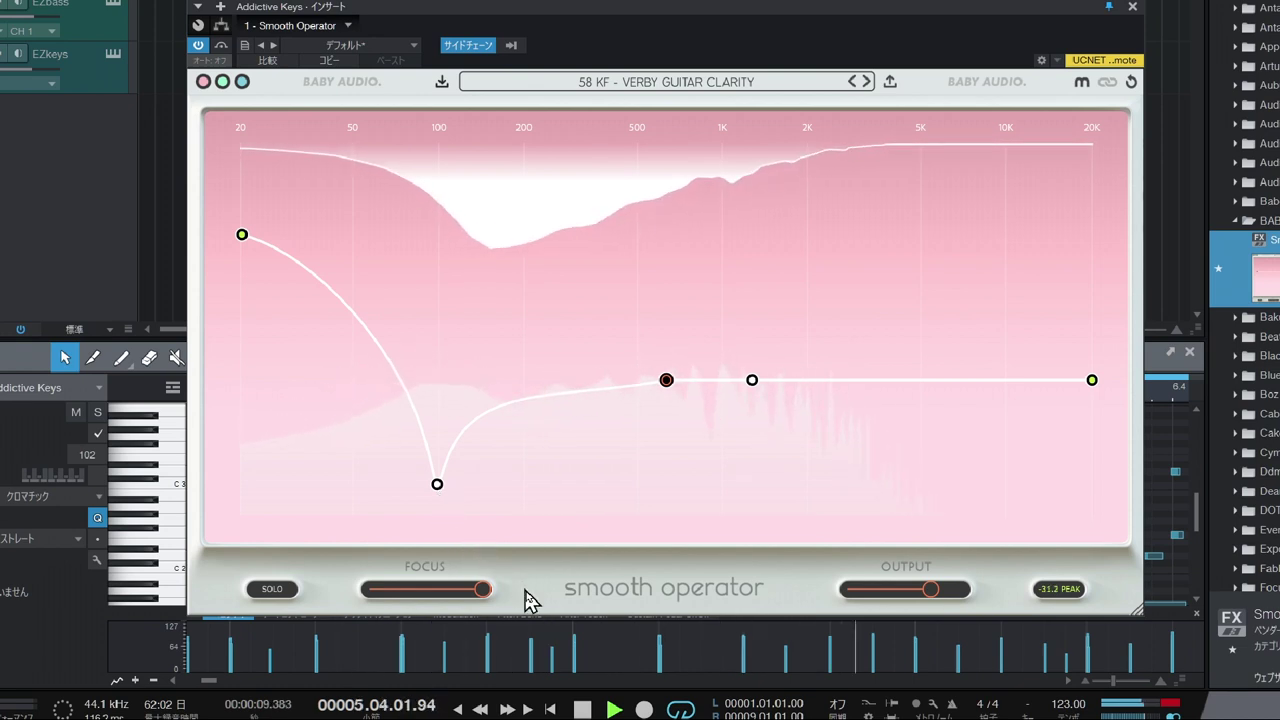
left_click(582, 710)
mouse_move(478, 598)
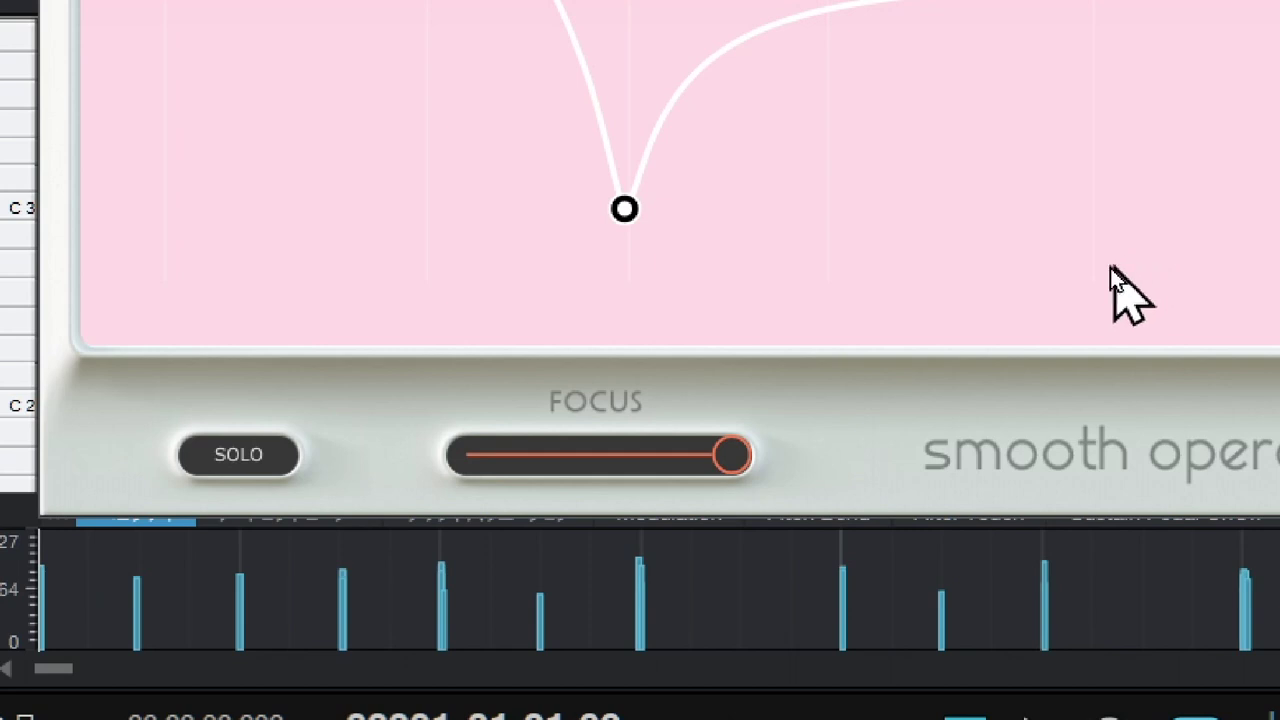
mouse_move(766, 462)
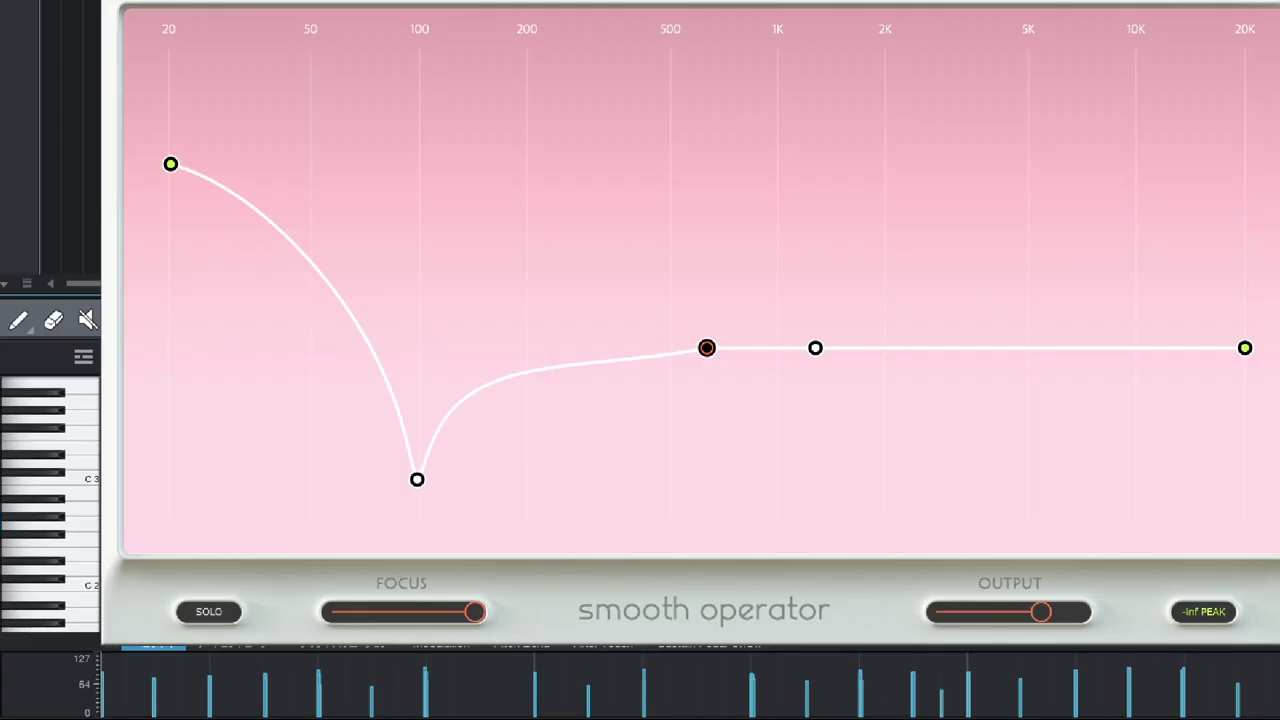
key("space")
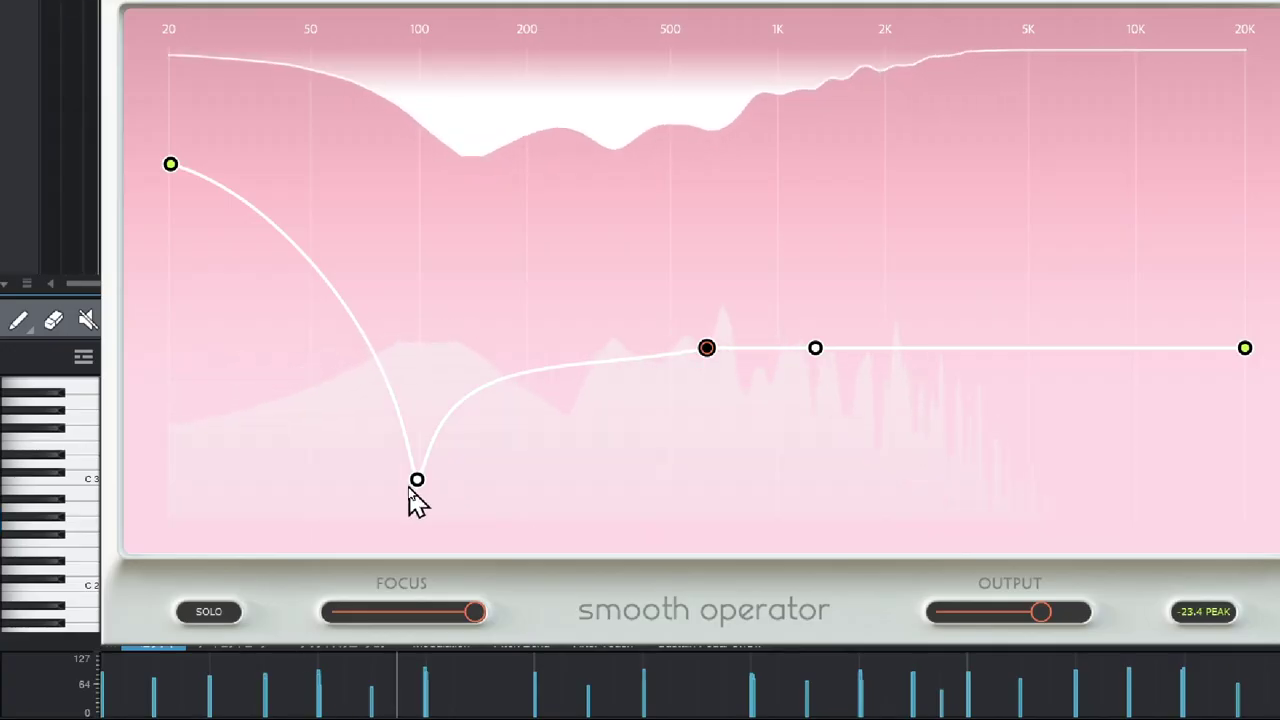
left_click_drag(410, 488, 510, 481)
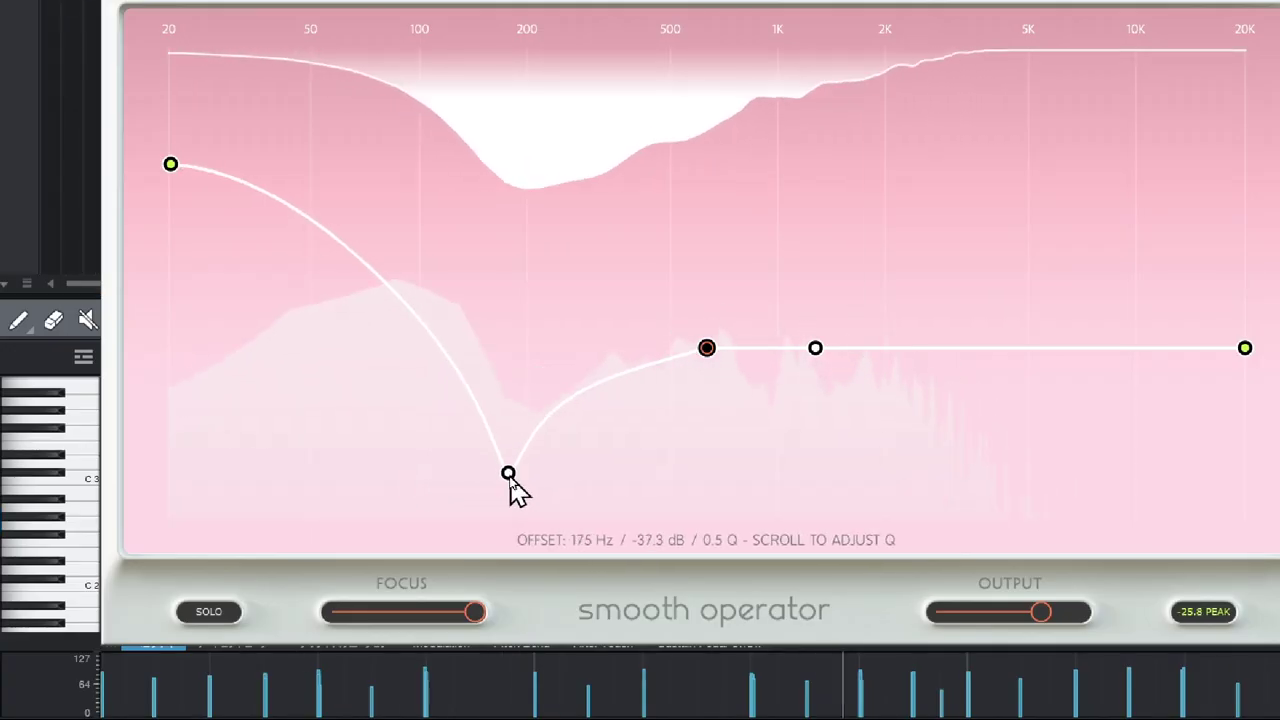
mouse_move(479, 615)
left_click_drag(479, 625, 415, 632)
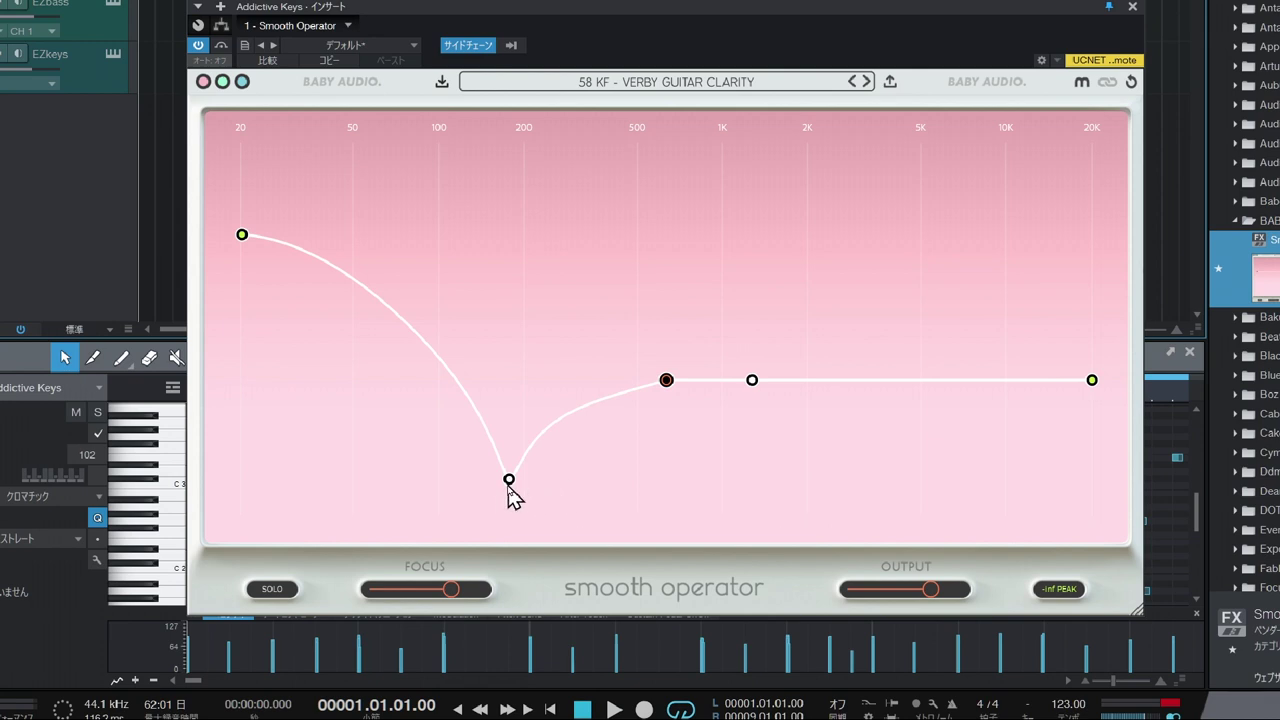
Vary the Q of the 175 Hz node up and down, between values such as 0.2 and 0.7
mouse_move(510, 480)
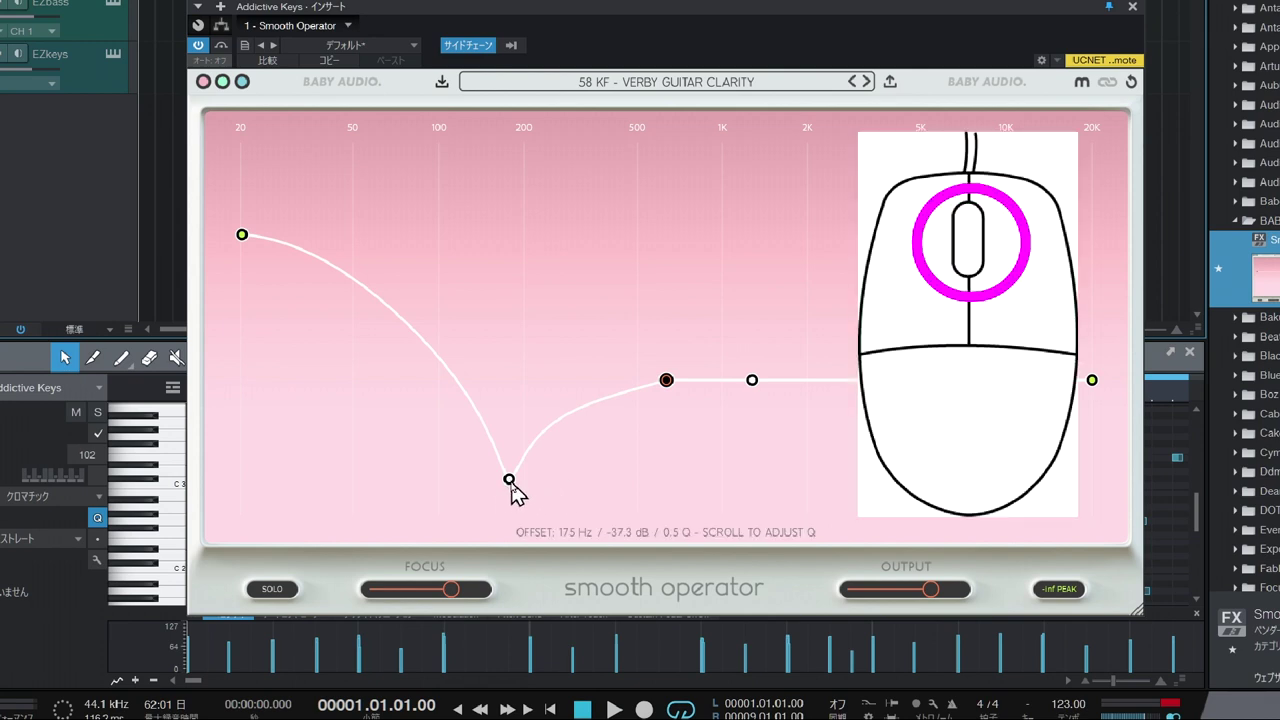
scroll(510, 482, "down", 3)
scroll(510, 482, "up", 5)
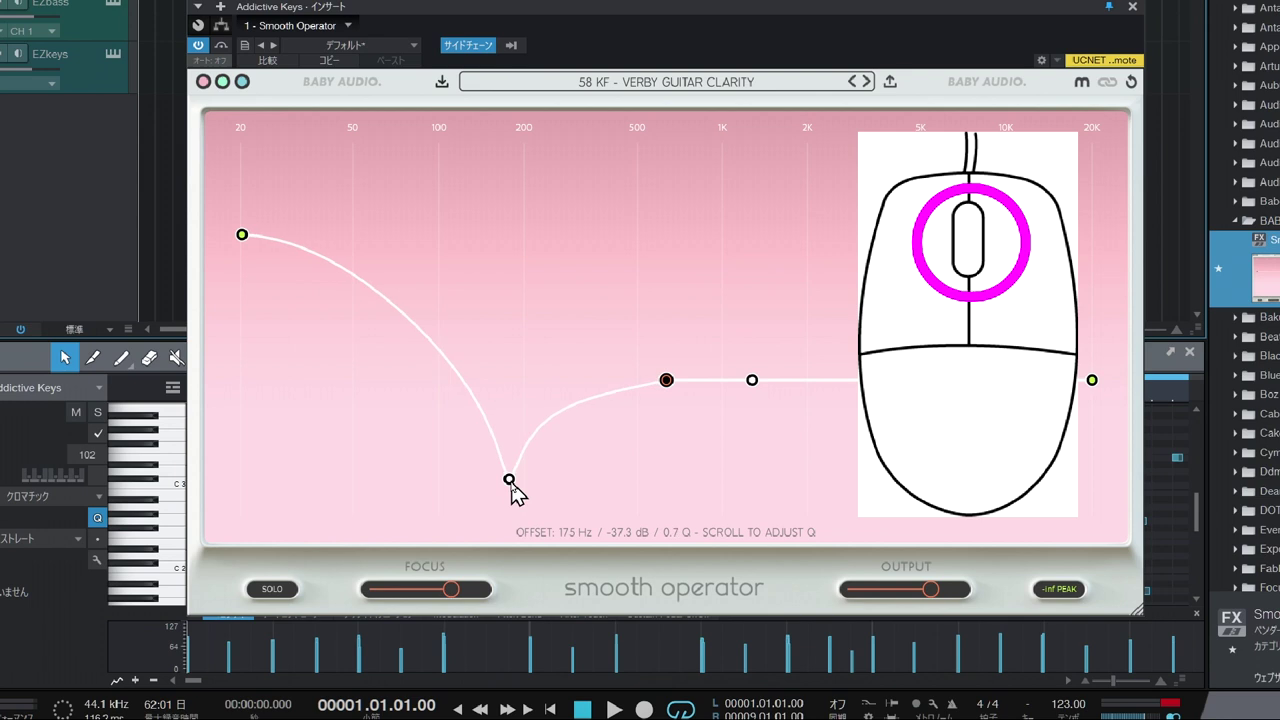
scroll(510, 482, "down", 4)
scroll(510, 482, "up", 4)
scroll(510, 482, "down", 5)
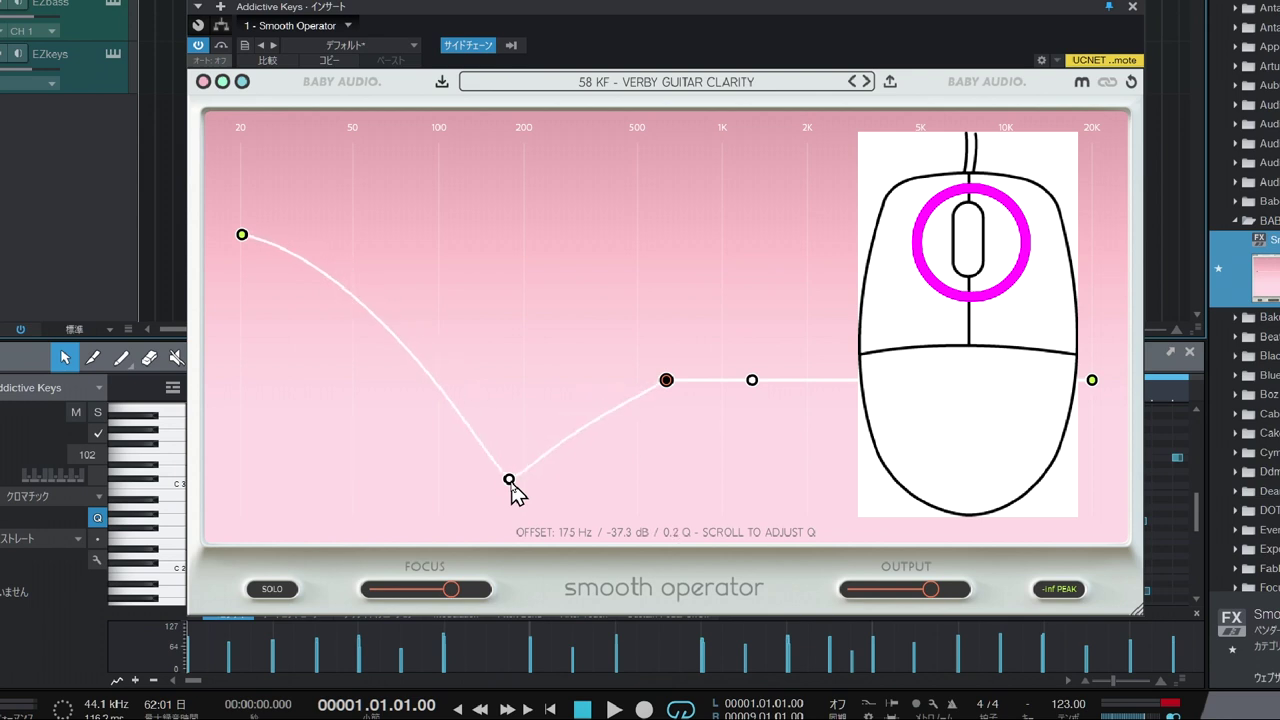
scroll(510, 482, "up", 3)
scroll(510, 482, "down", 3)
scroll(510, 482, "up", 6)
scroll(510, 482, "down", 5)
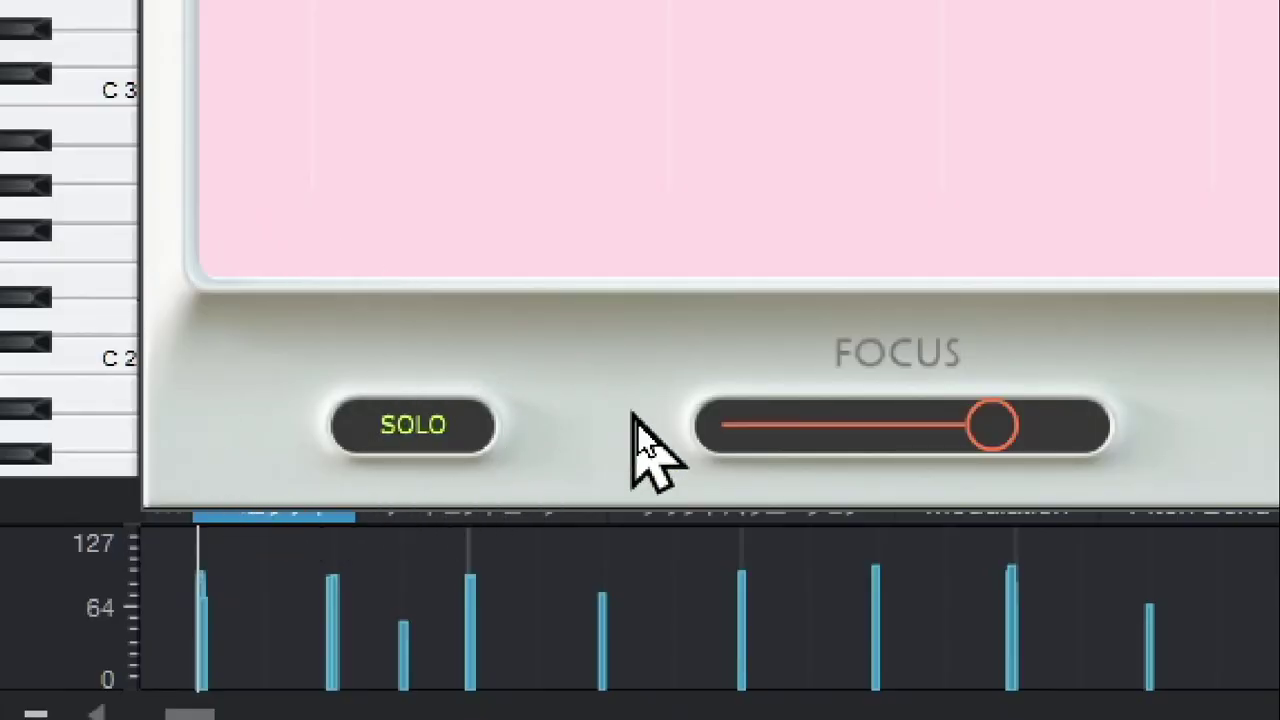
Switch Solo off and on again, and play the track in Solo mode while examining the curve's nodes
left_click(434, 424)
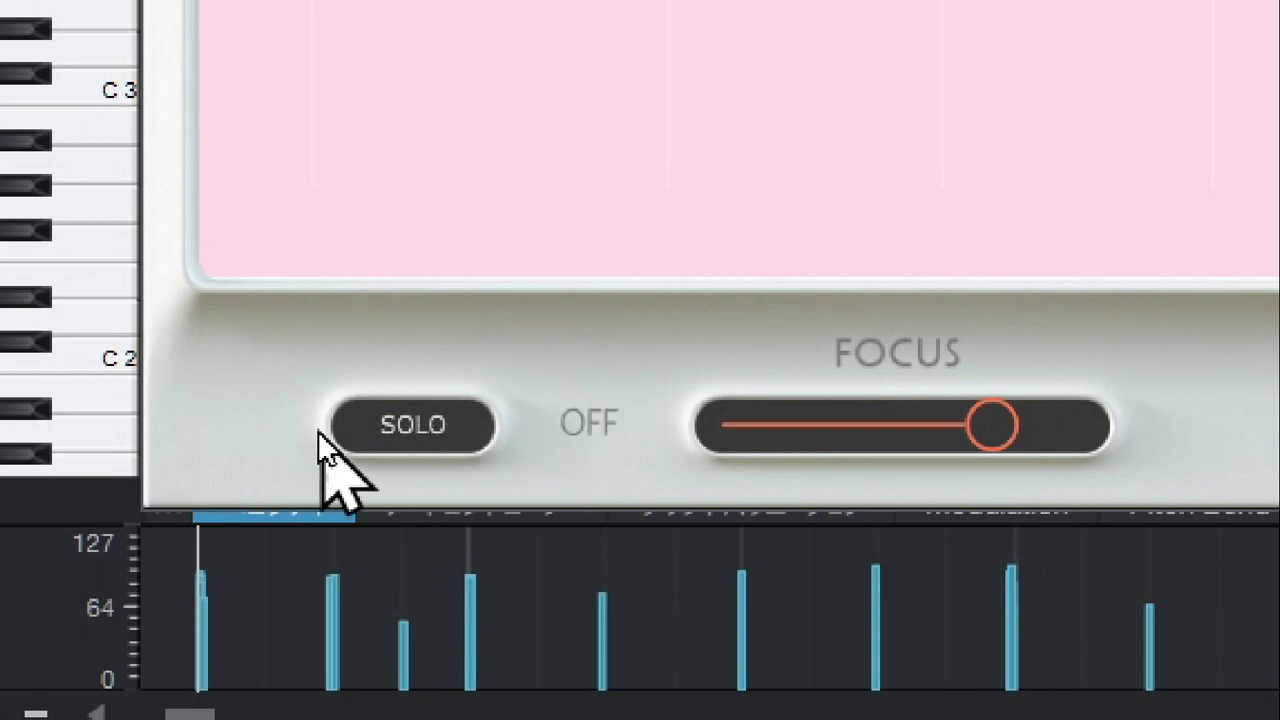
left_click(402, 442)
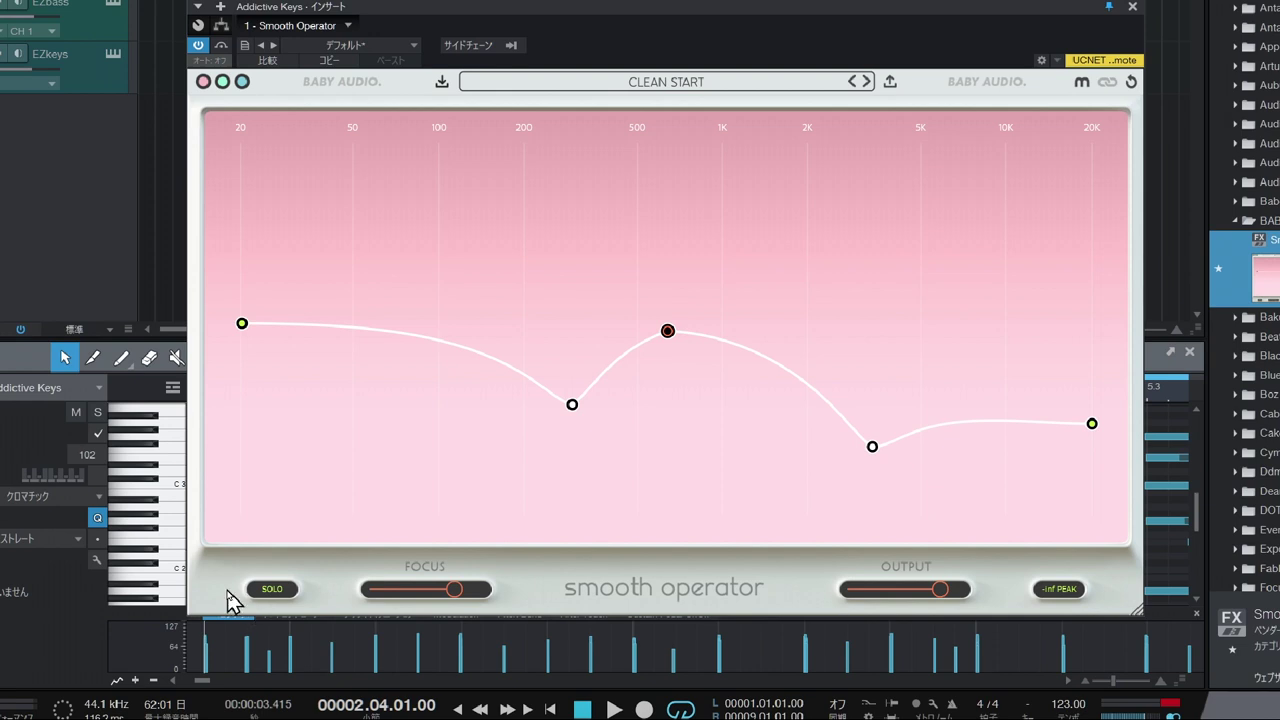
key("space")
mouse_move(573, 405)
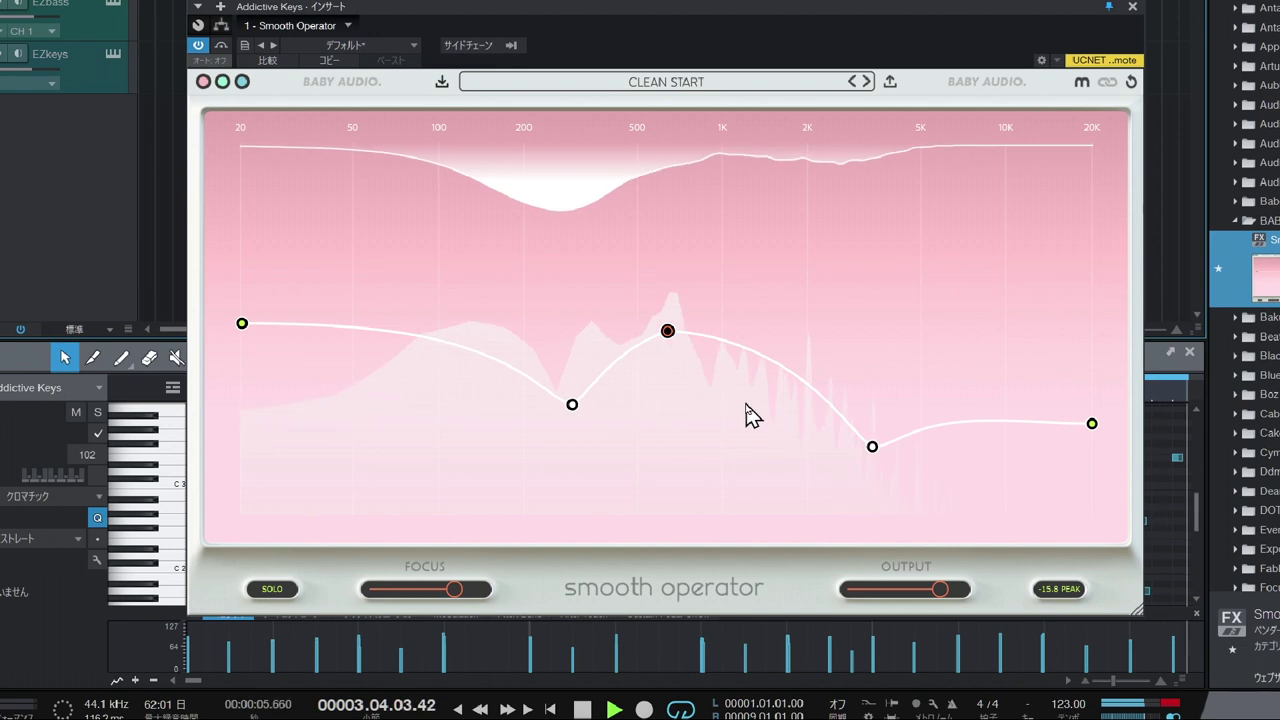
mouse_move(876, 457)
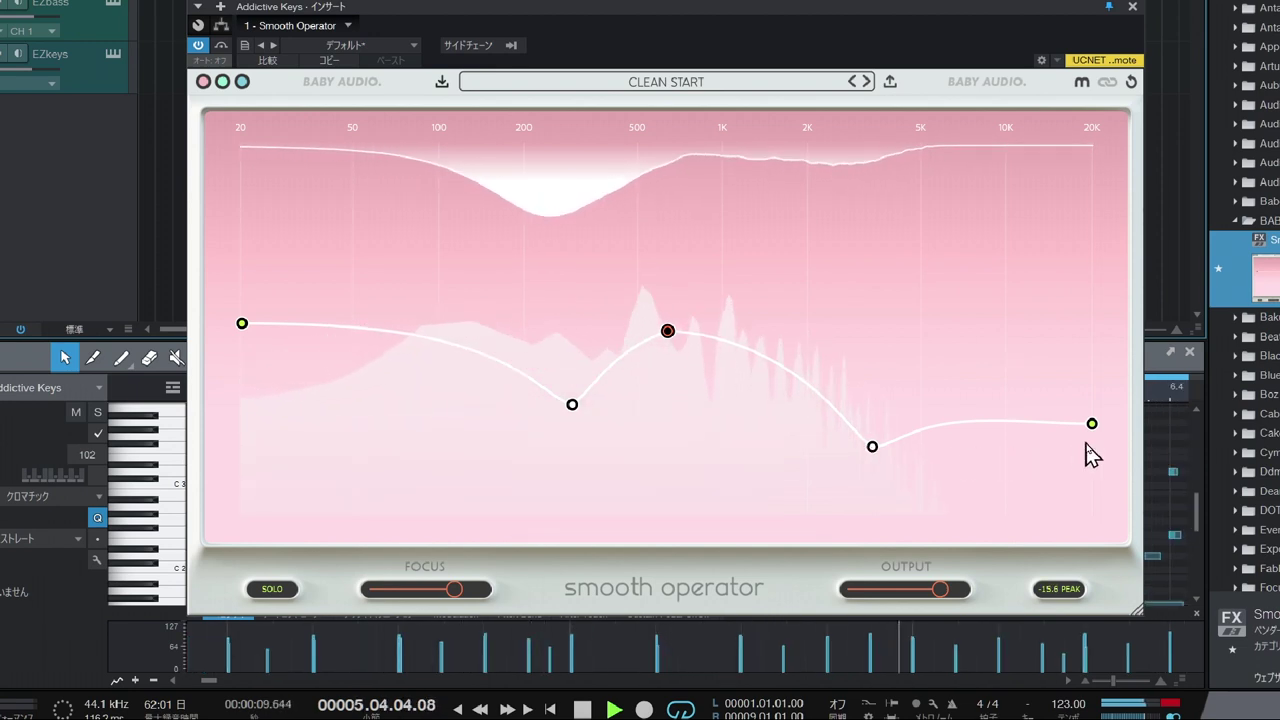
mouse_move(1094, 437)
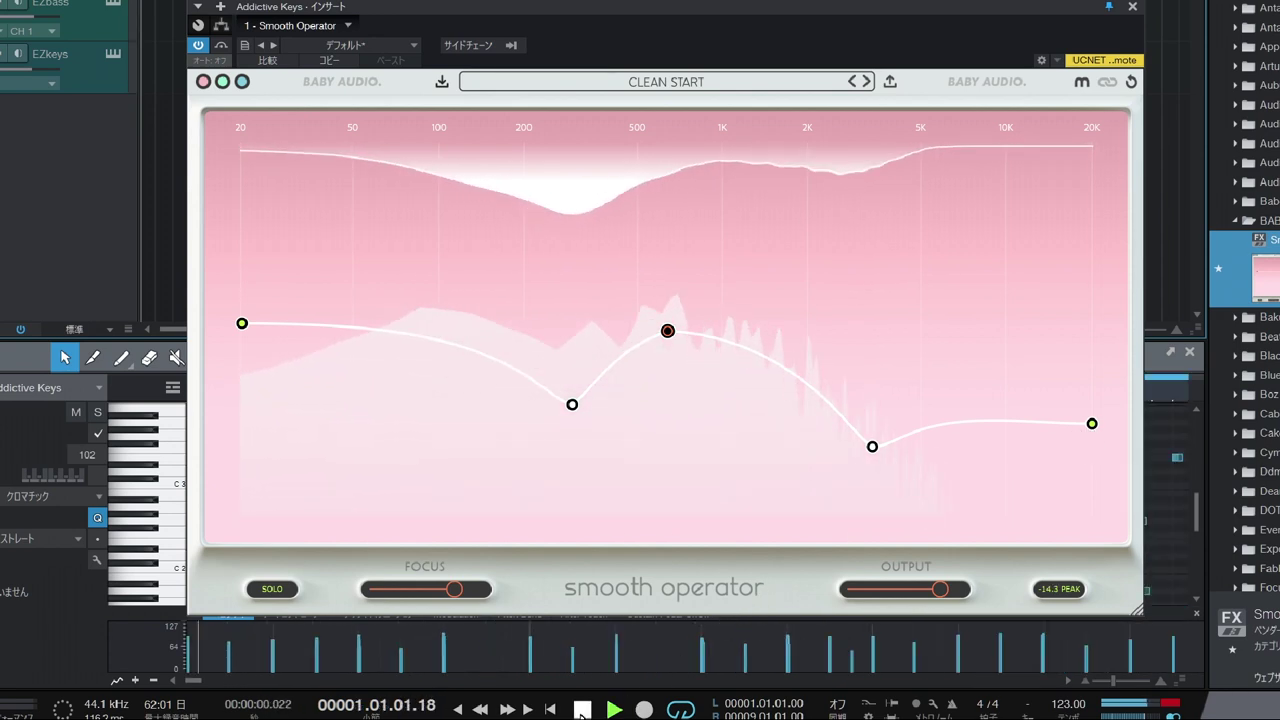
left_click(581, 711)
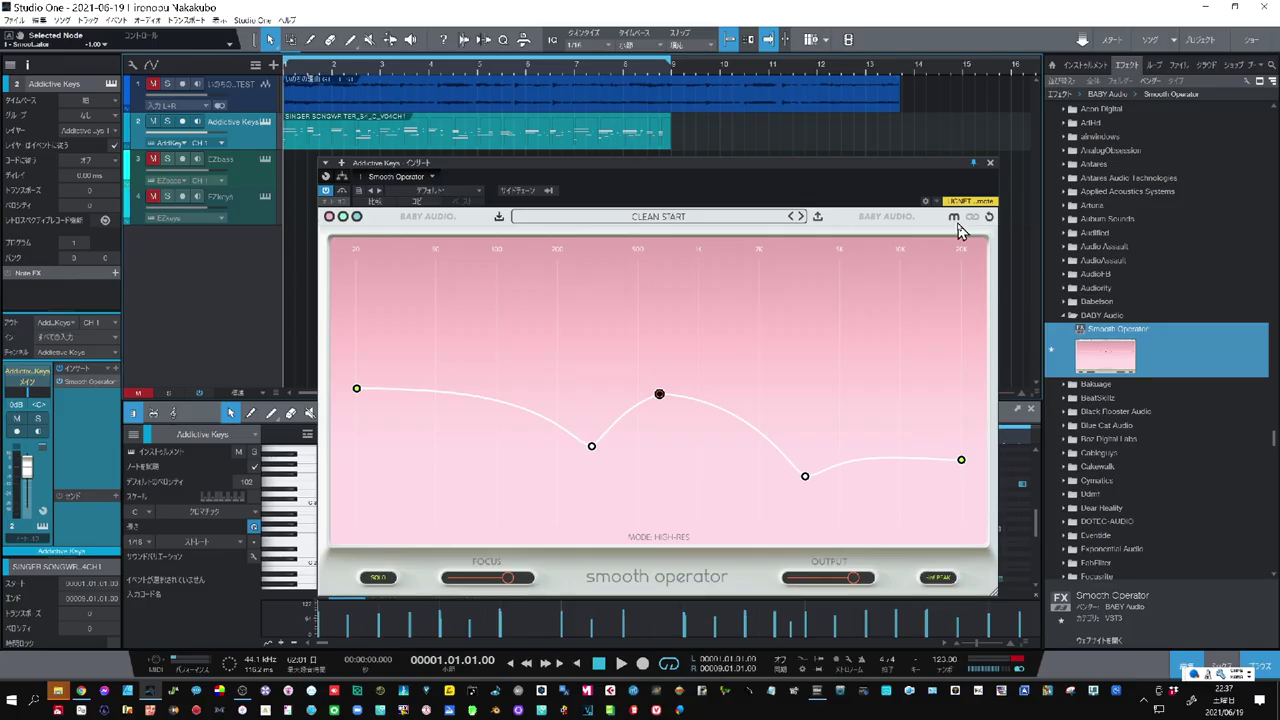
Toggle Smooth Operator's processing mode and reset the plug-in's curve
left_click(956, 223)
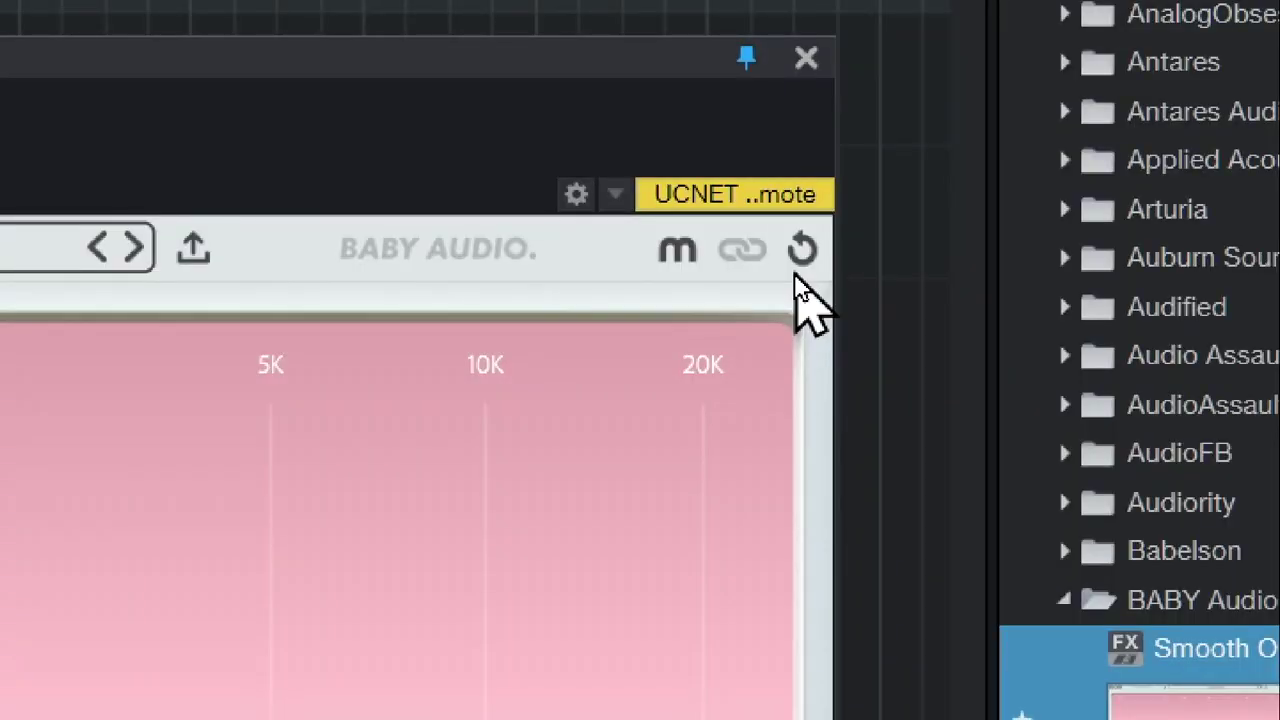
left_click(806, 252)
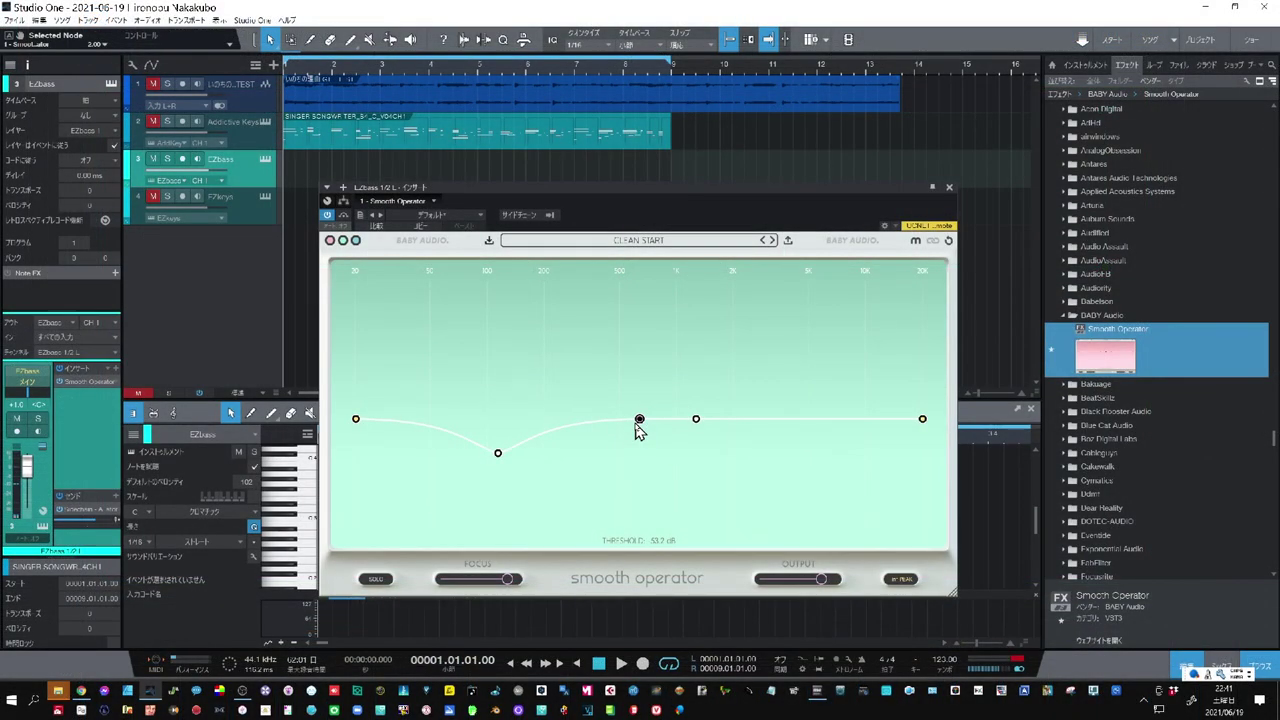
Raise the overall threshold in EZbass's Smooth Operator, bypass the plug-in, and audition the unprocessed bass
left_click_drag(639, 420, 639, 383)
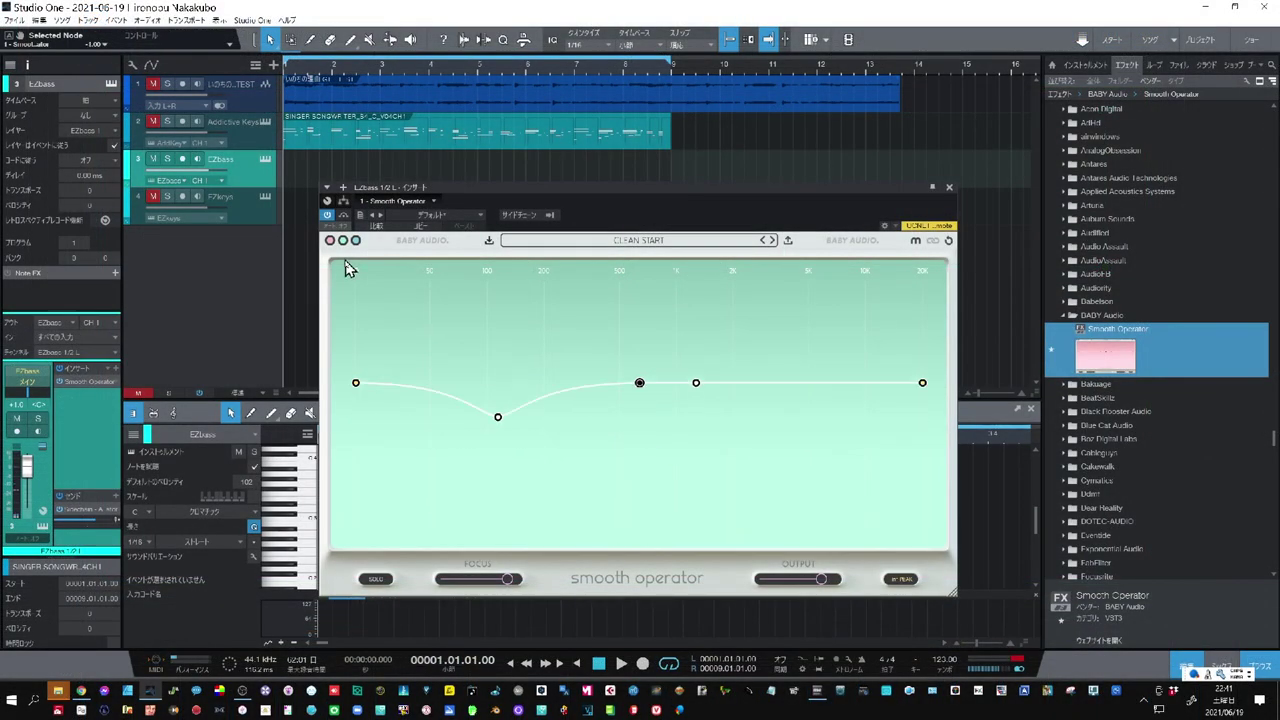
left_click(344, 216)
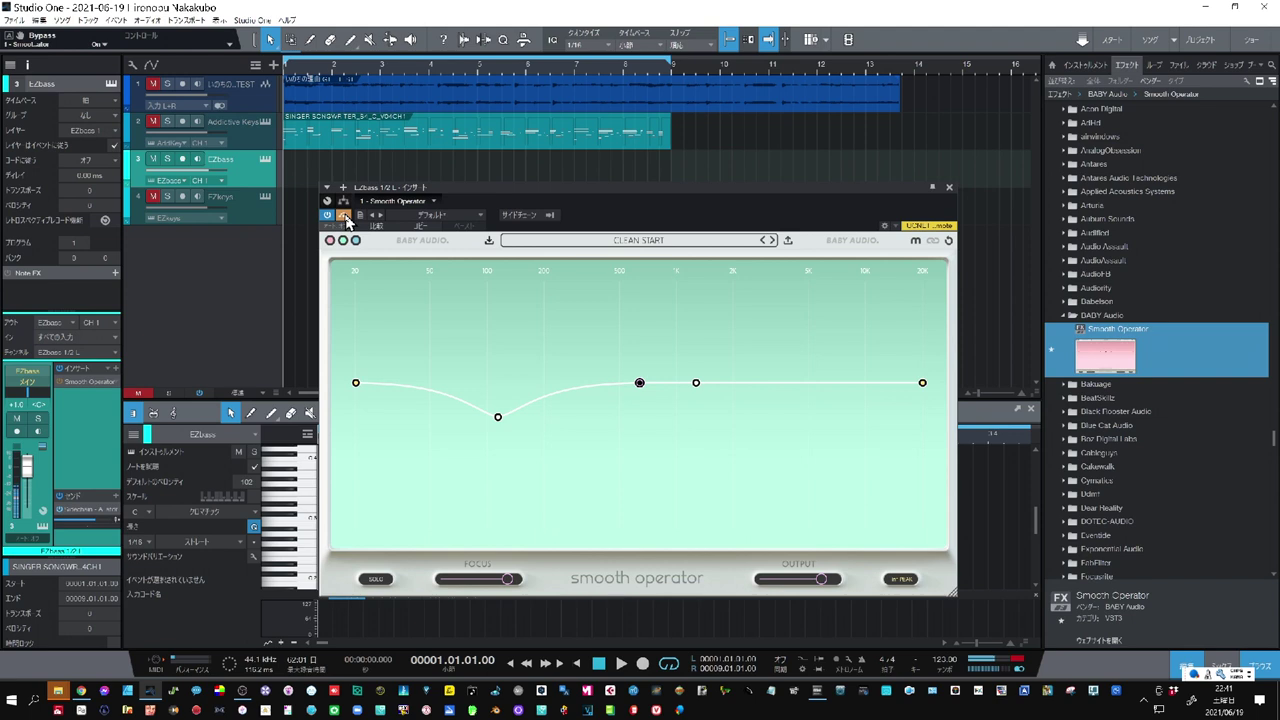
key("space")
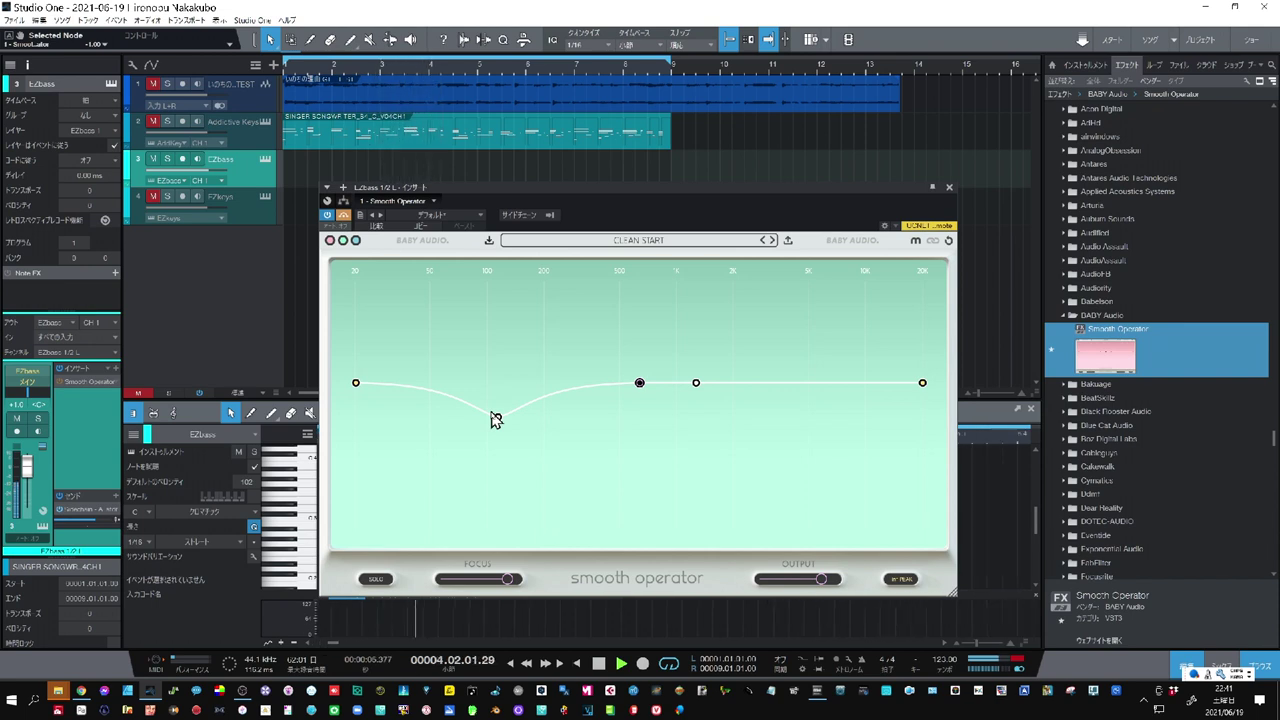
key("space")
Flatten the low-frequency dip into the curve and vary the threshold from -32.5 dB through -43.2 dB to -45.5 dB
mouse_move(500, 417)
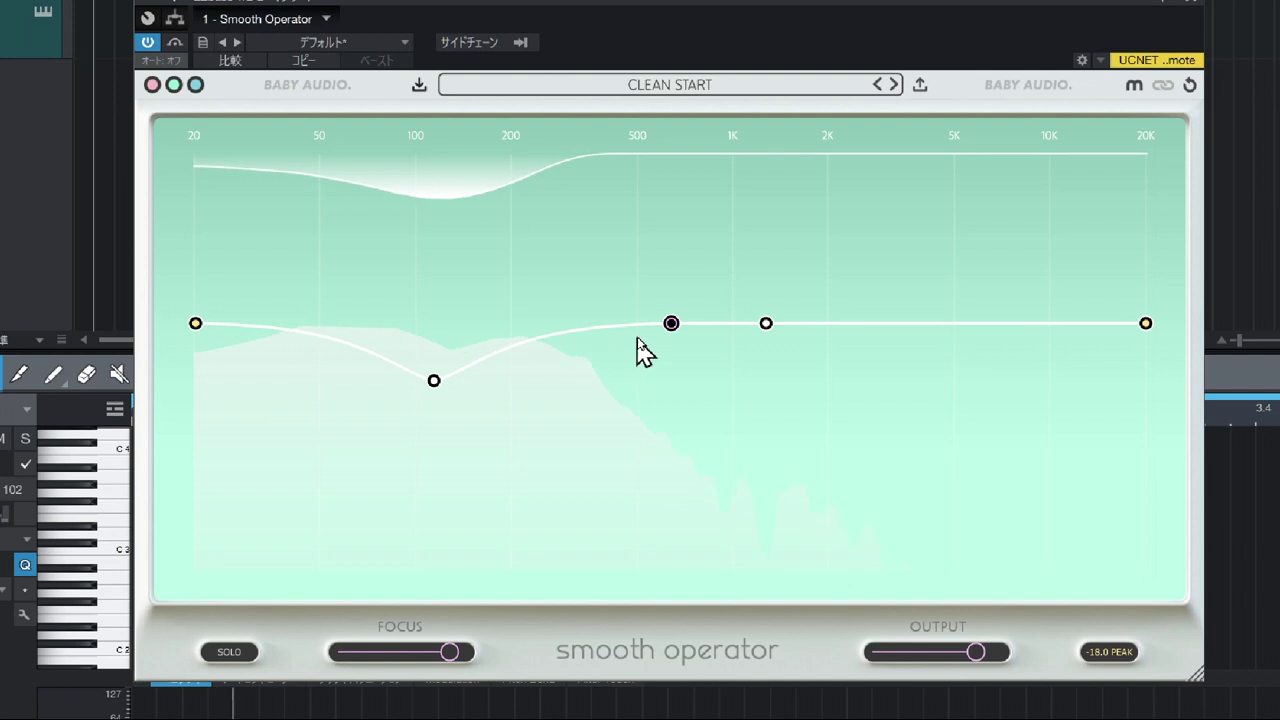
mouse_move(673, 326)
left_click_drag(673, 325, 673, 296)
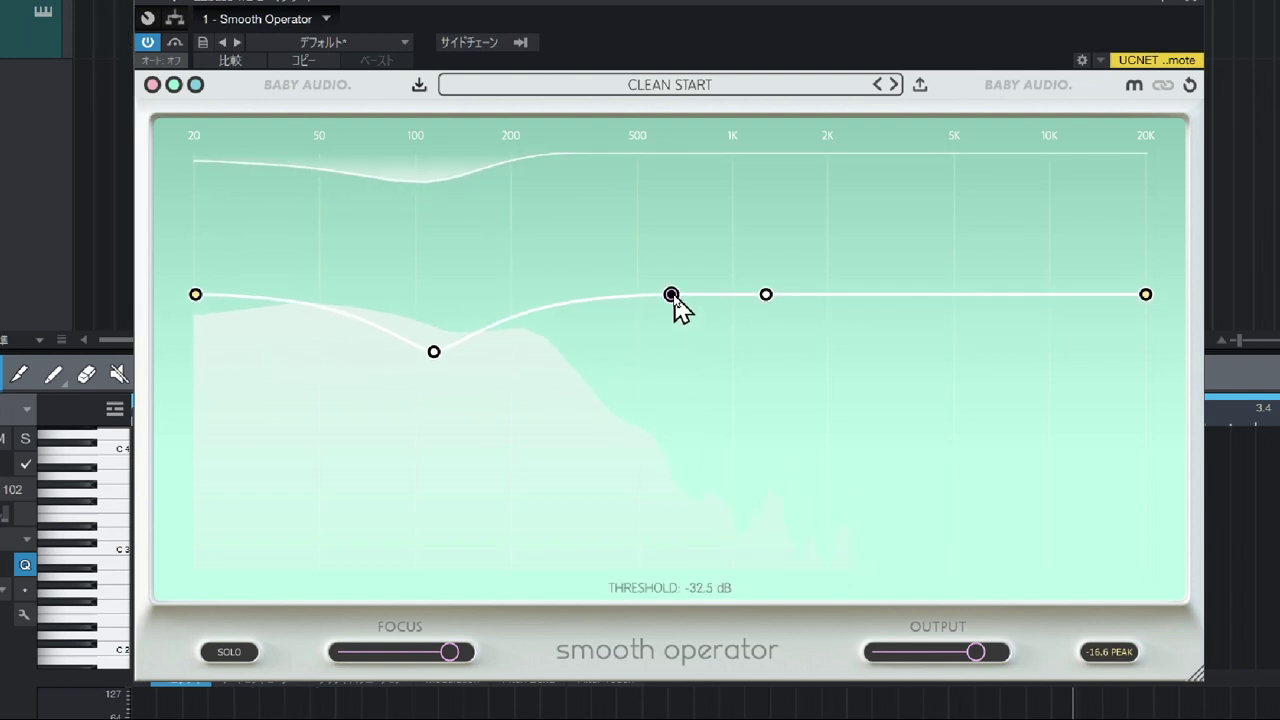
left_click_drag(435, 358, 452, 300)
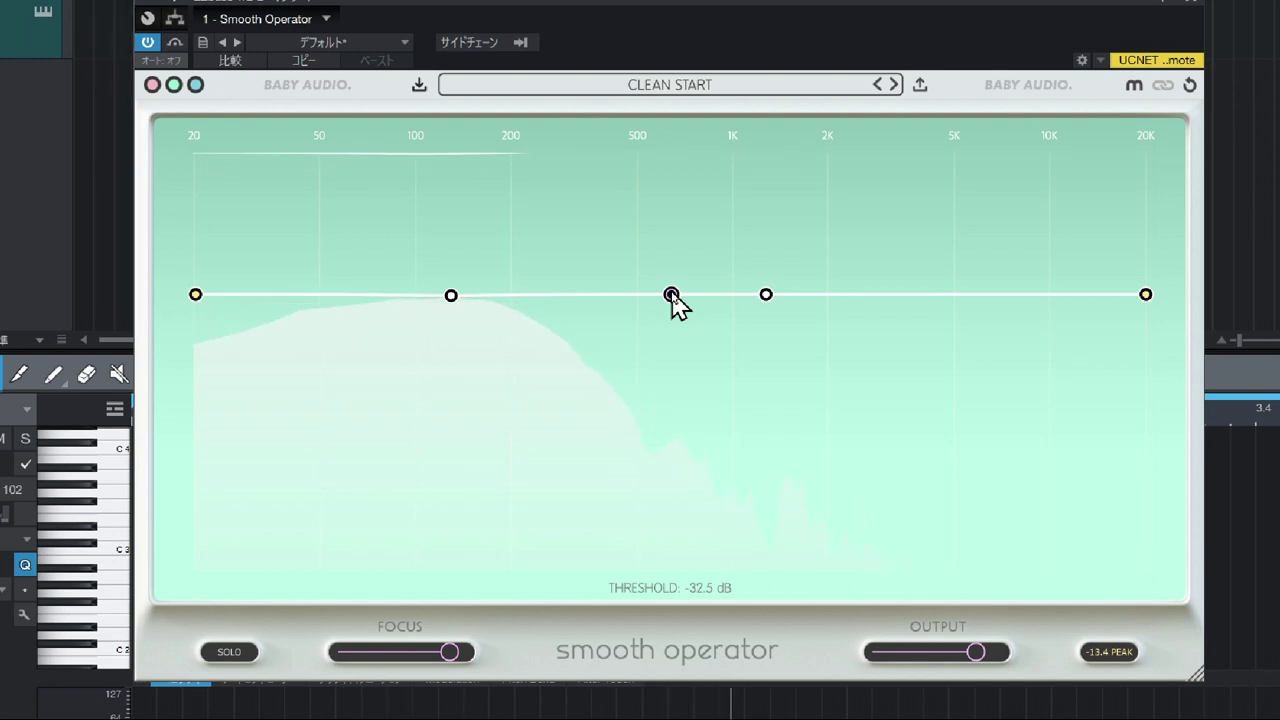
left_click_drag(671, 295, 671, 341)
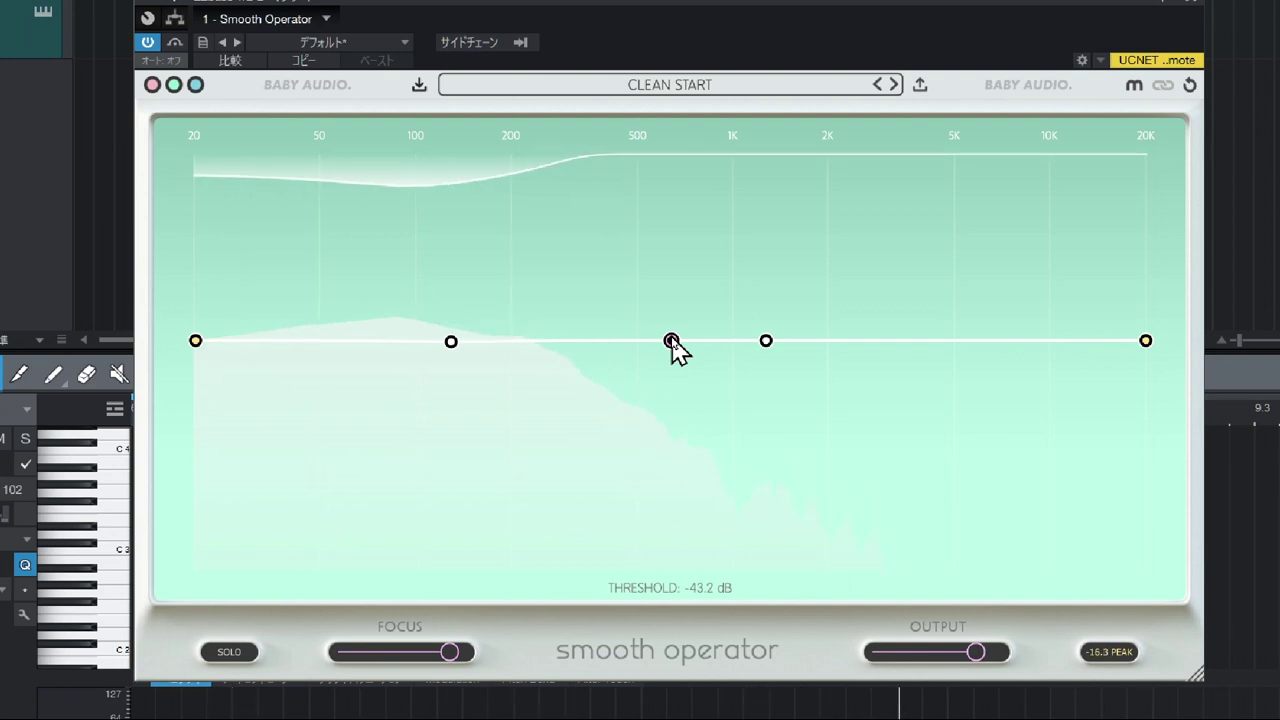
left_click_drag(671, 341, 671, 351)
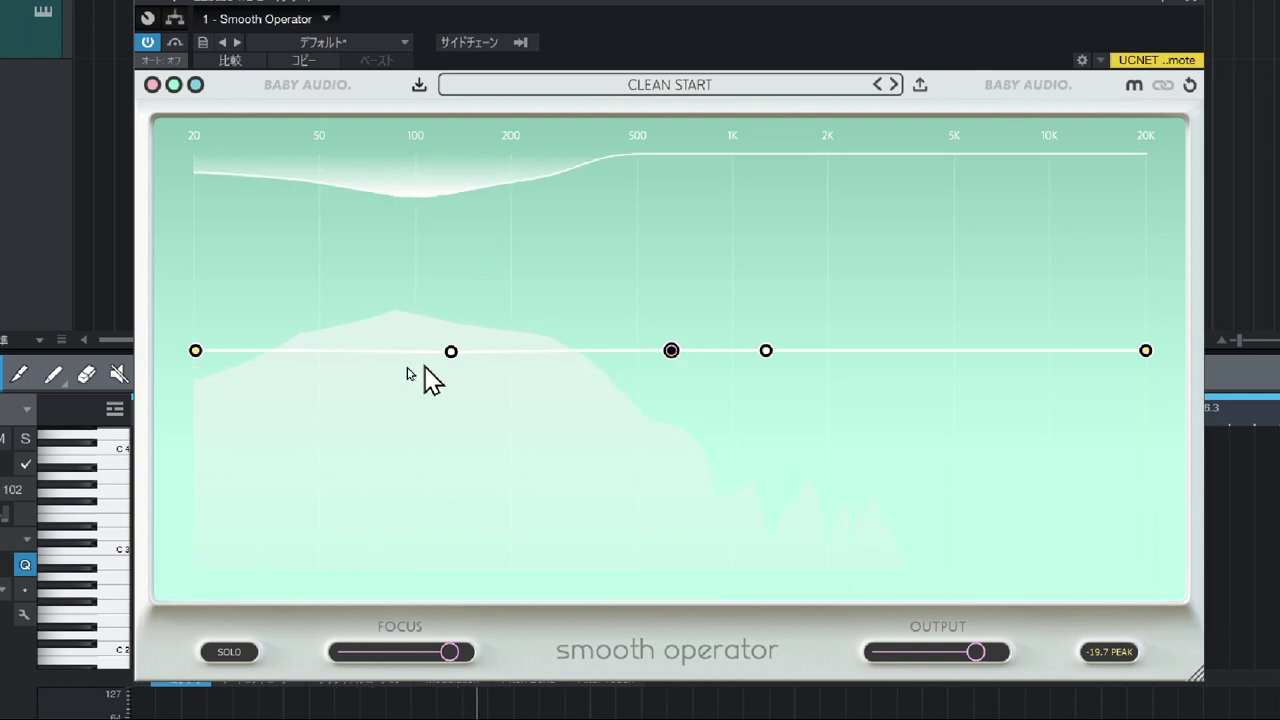
Raise the 20 Hz end node and shape the low node into a dip at 146 Hz with -13.6 dB offset and 1.0 Q
mouse_move(204, 358)
left_click_drag(200, 358, 207, 276)
left_click_drag(451, 311, 446, 359)
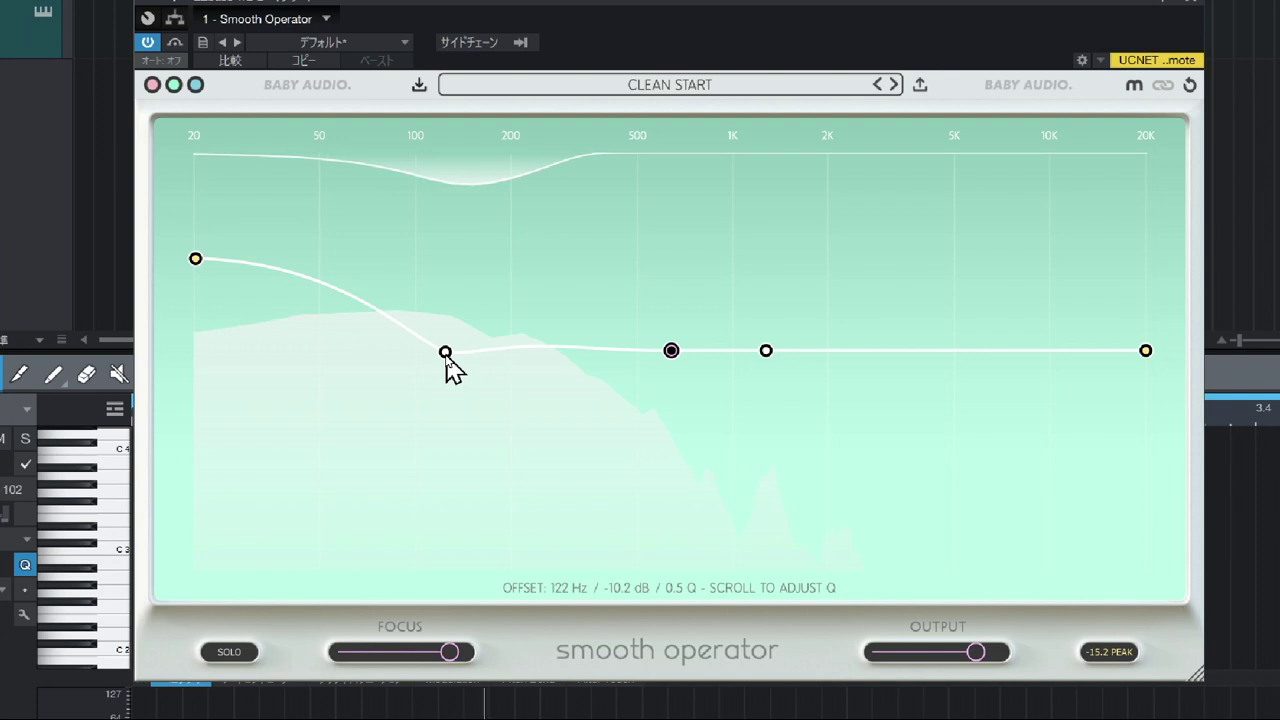
scroll(446, 357, "up", 5)
left_click_drag(446, 357, 468, 413)
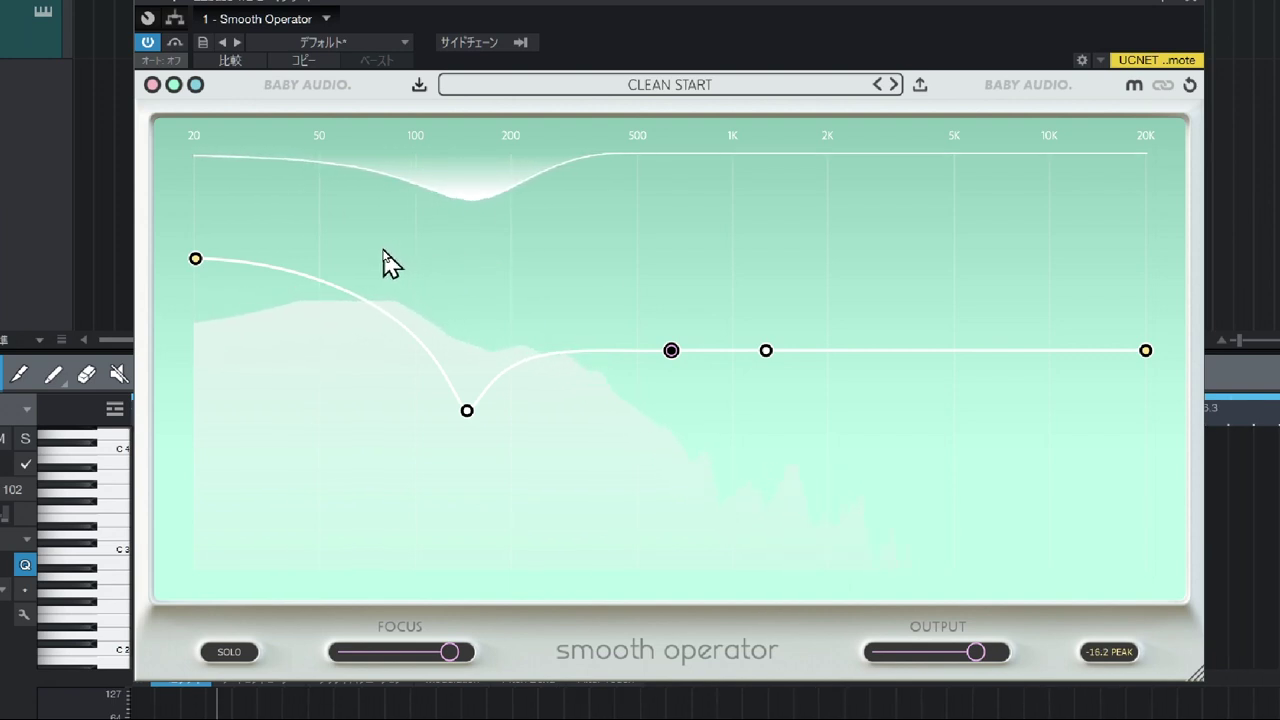
mouse_move(466, 416)
left_click_drag(472, 416, 472, 379)
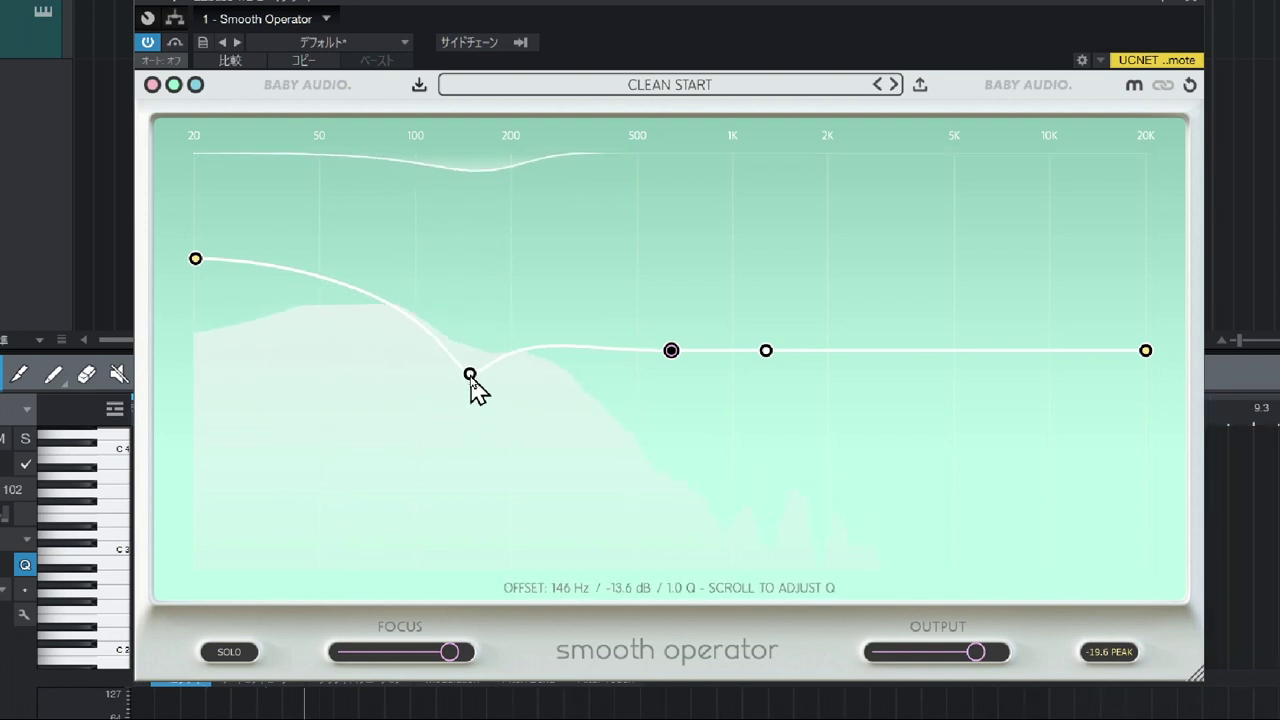
Lower the 20 kHz end node to about -50 dB offset and place the high node on the slope between 2 and 5 kHz
mouse_move(1148, 352)
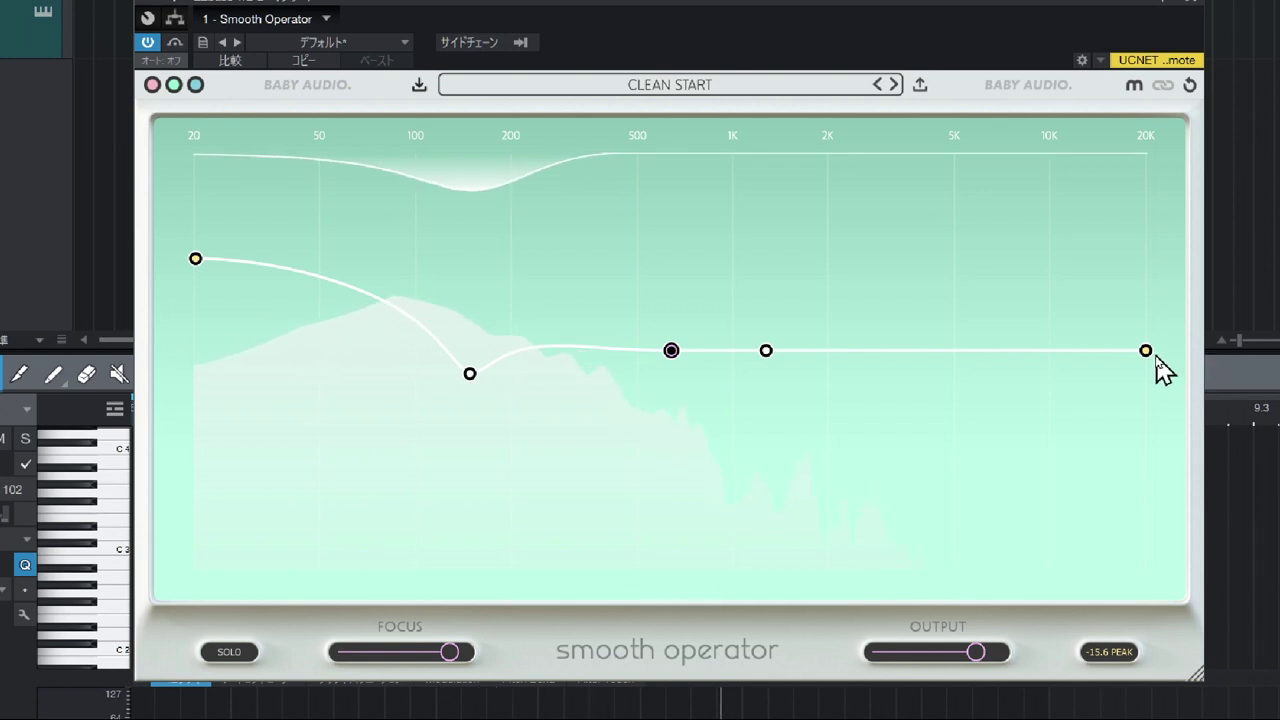
left_click_drag(1148, 358, 1132, 570)
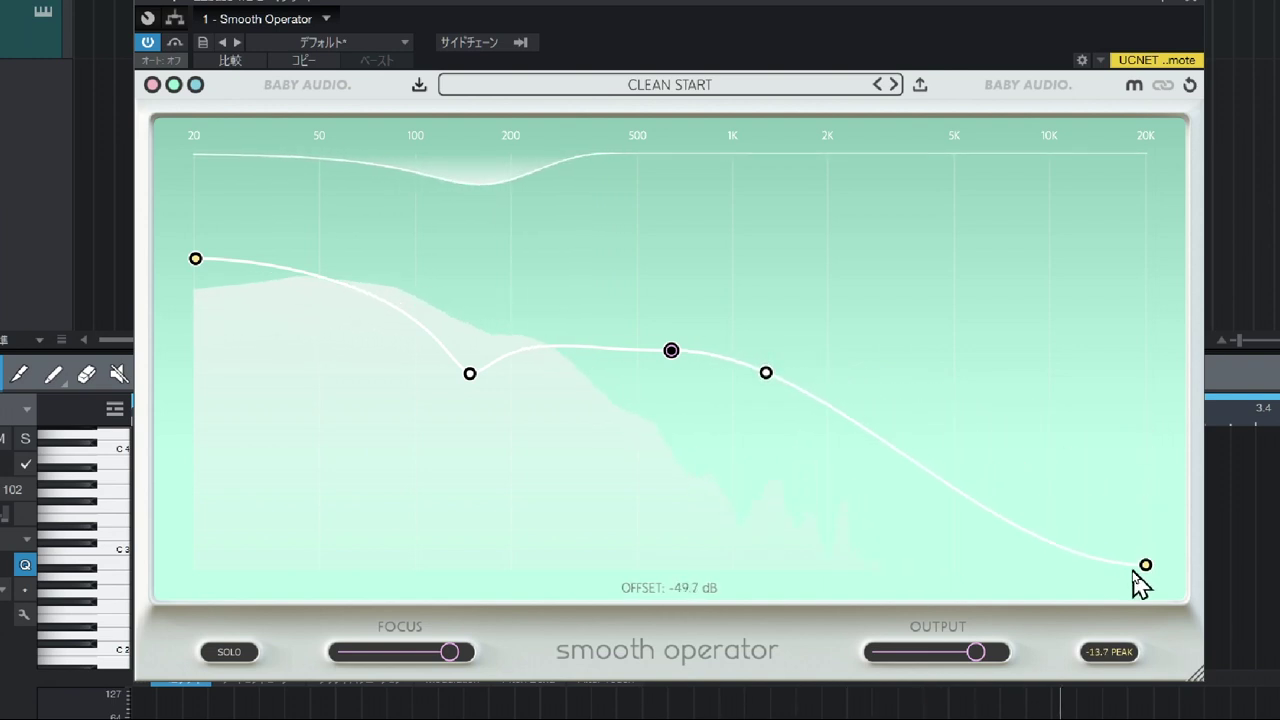
left_click_drag(766, 374, 902, 436)
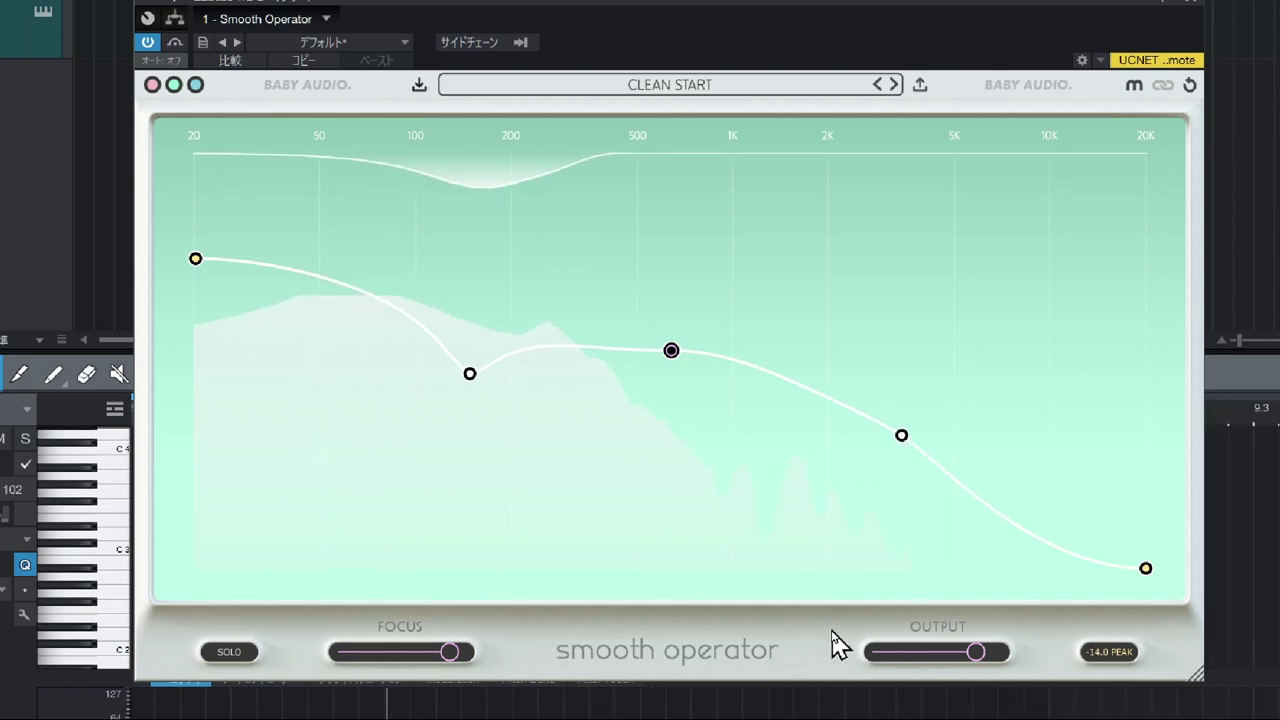
Raise the threshold to -17.5 dB during playback, and lower it again to -47.5 dB
mouse_move(675, 354)
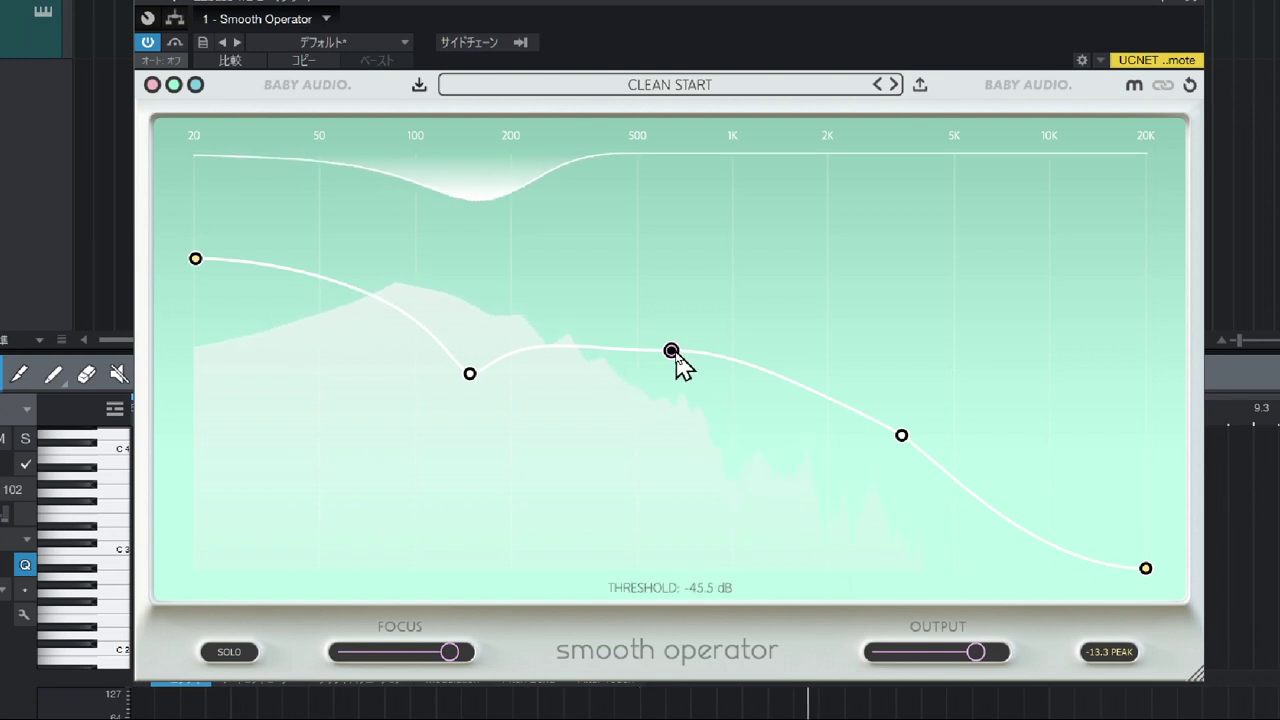
left_click_drag(673, 356, 673, 232)
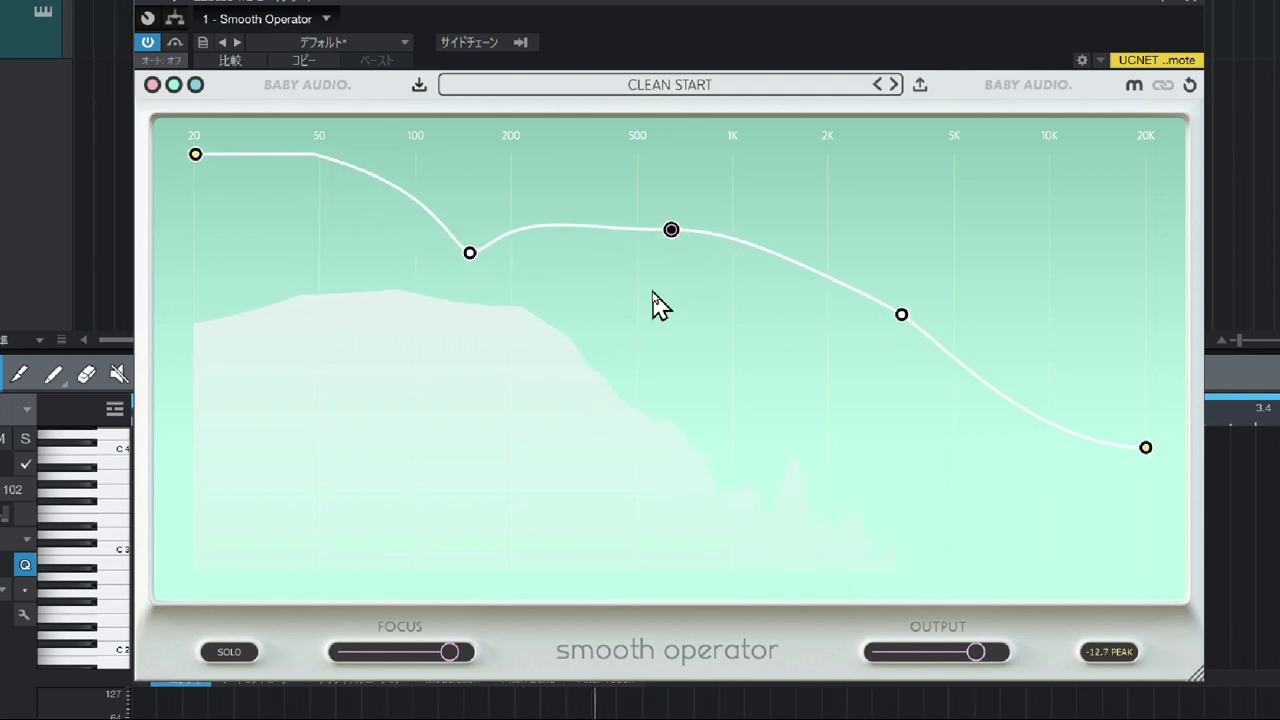
mouse_move(677, 240)
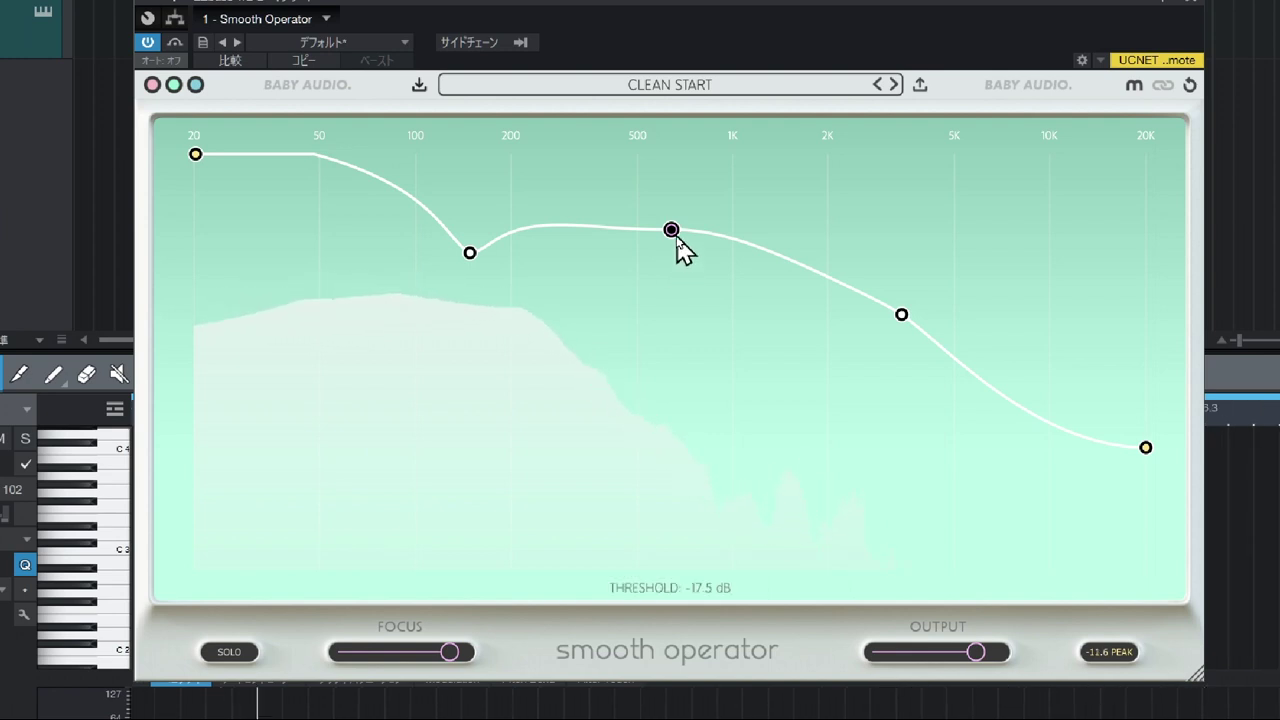
left_click_drag(677, 240, 677, 368)
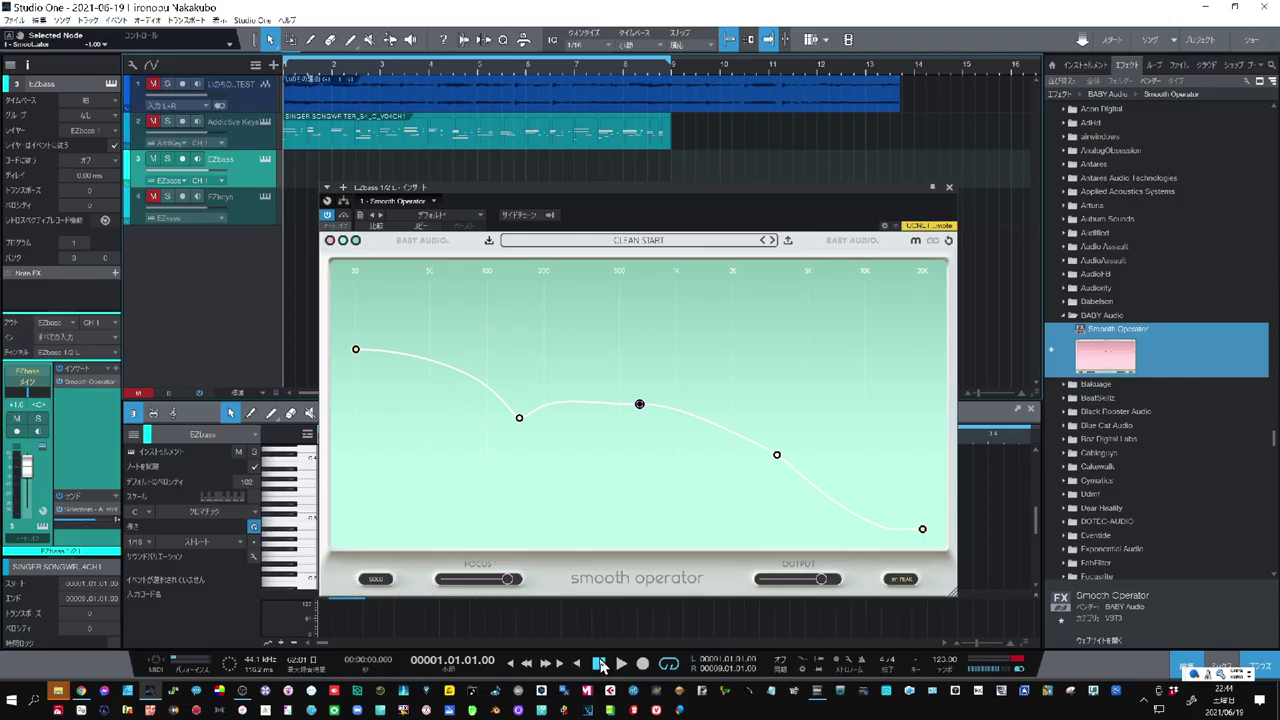
Solo the Addictive Keys and EZbass tracks and bring up the Addictive Keys track's Smooth Operator
left_click(170, 122)
left_click(170, 123)
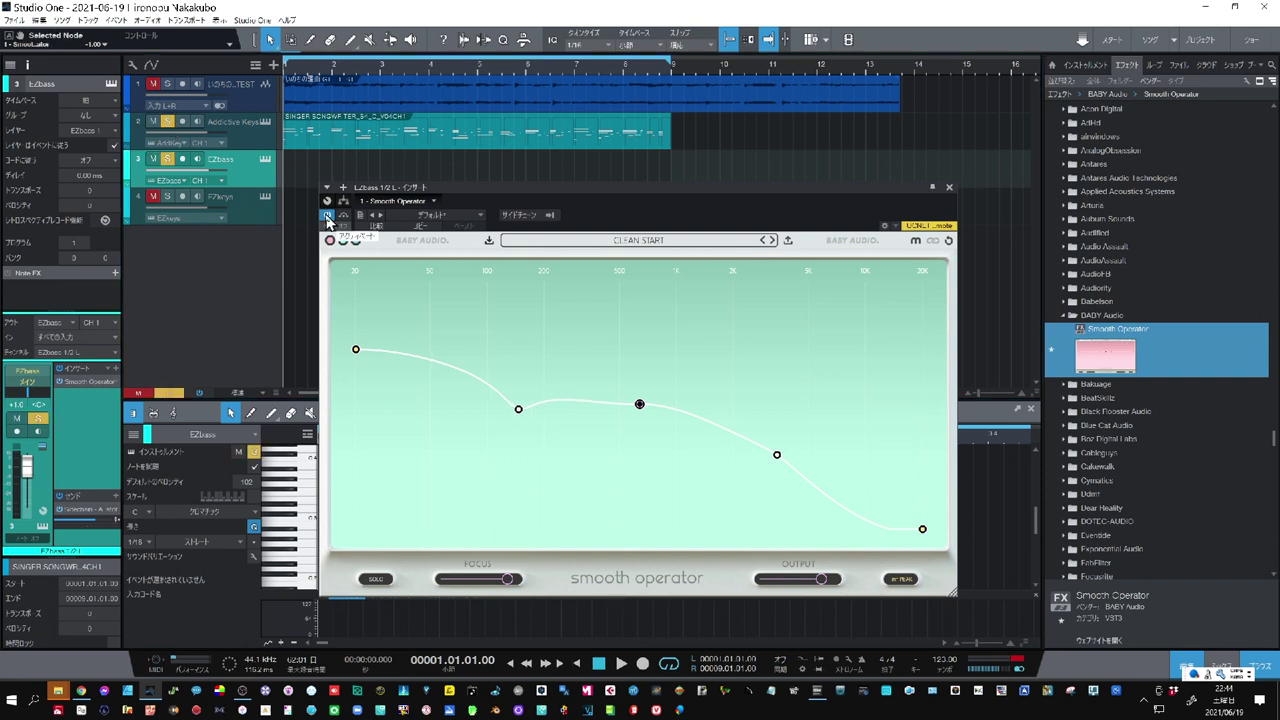
left_click(327, 218)
left_click(260, 142)
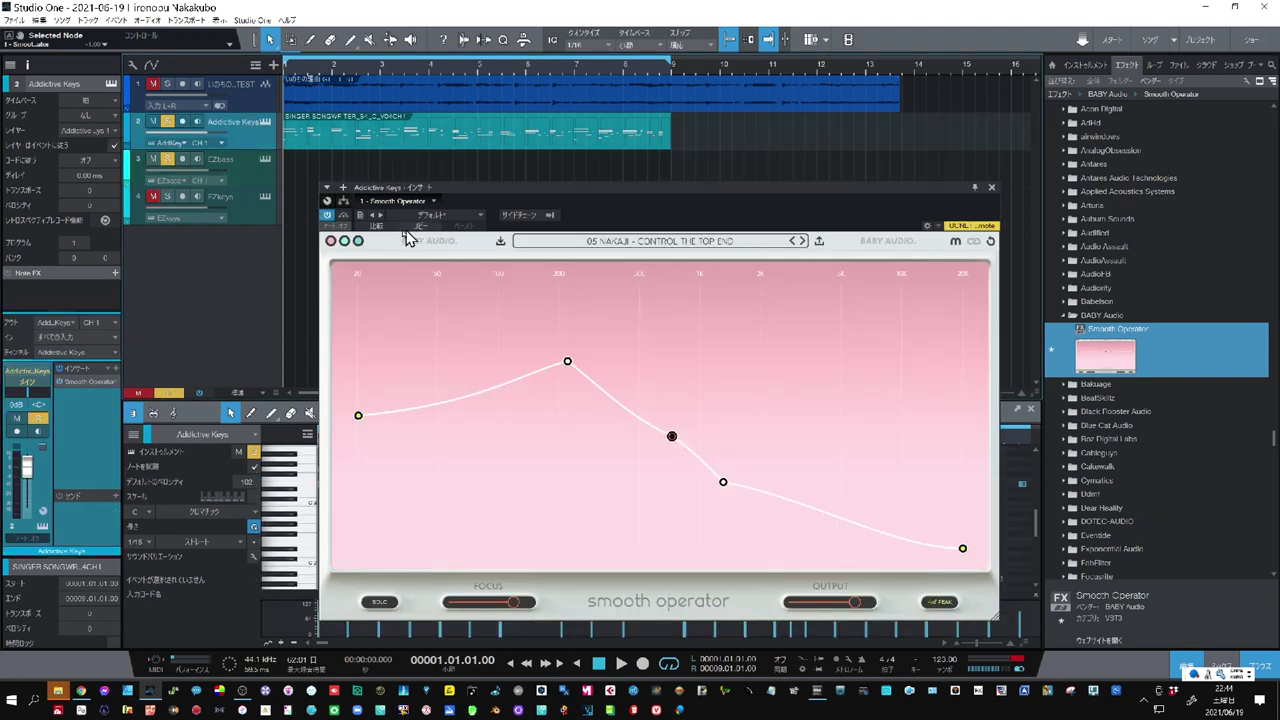
Bypass Smooth Operator on Addictive Keys and play the soloed tracks while raising the EZbass volume slightly
left_click(344, 217)
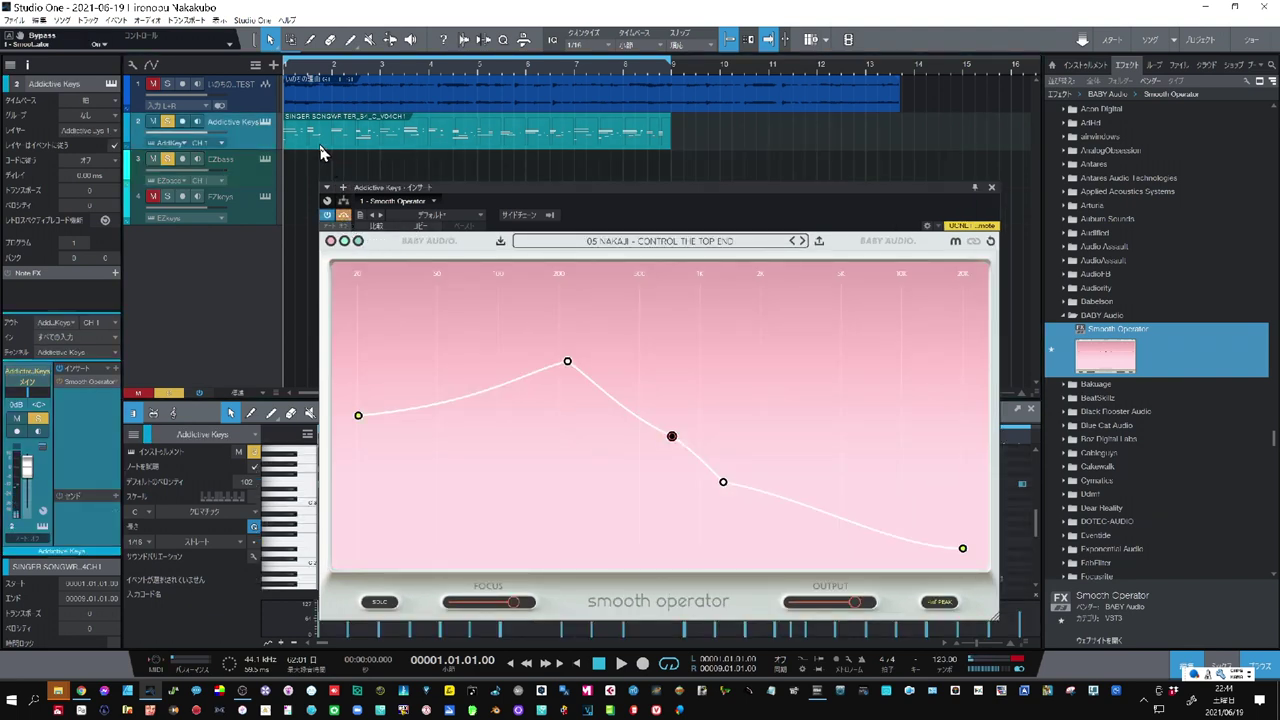
key("space")
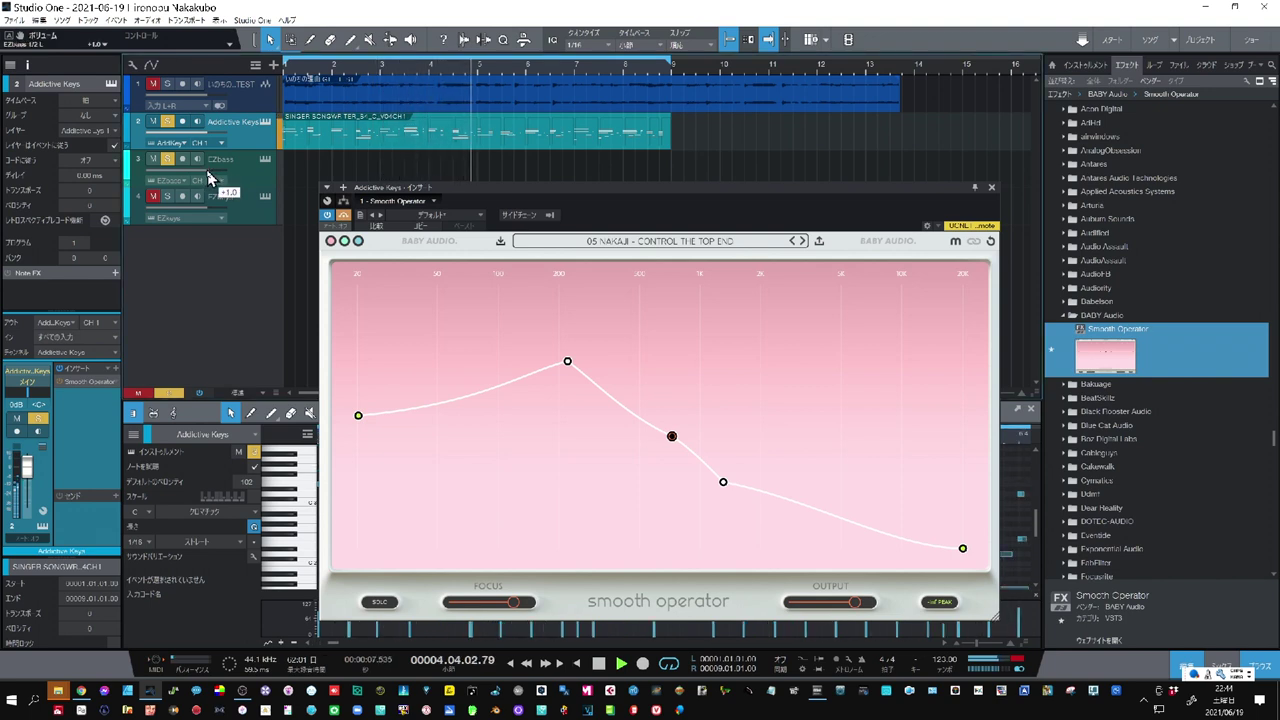
left_click_drag(210, 178, 214, 178)
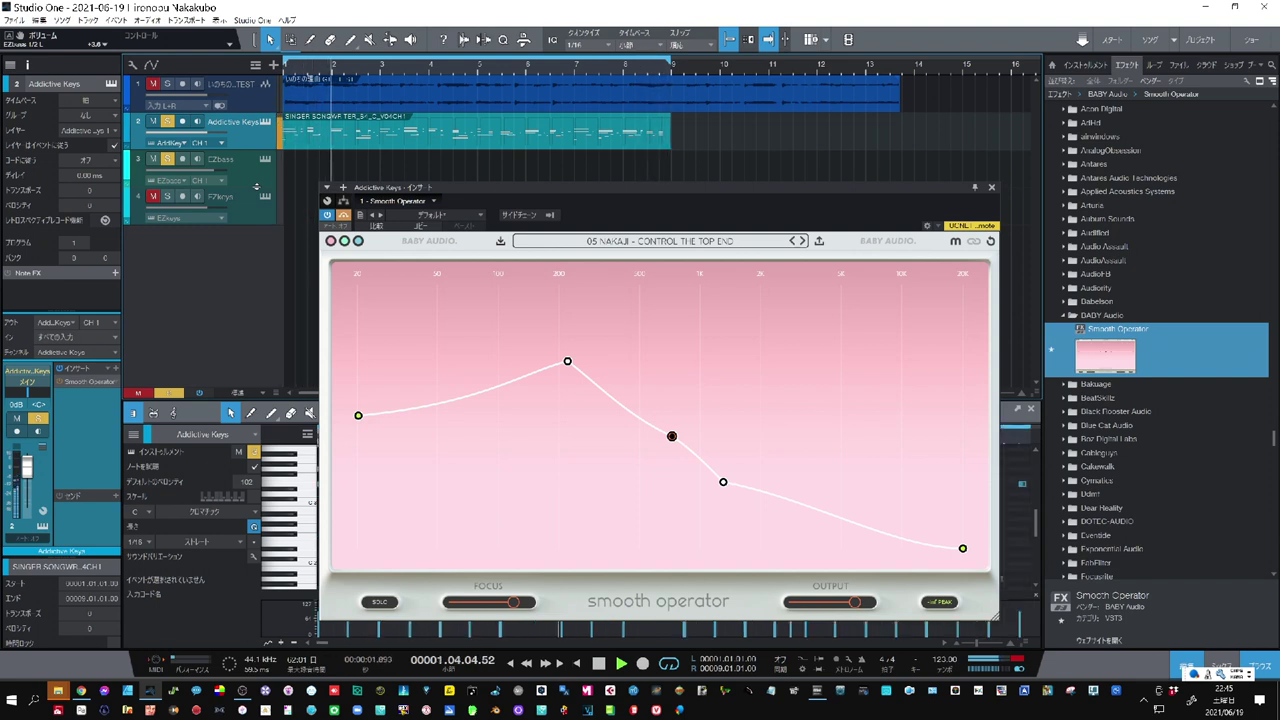
key("space")
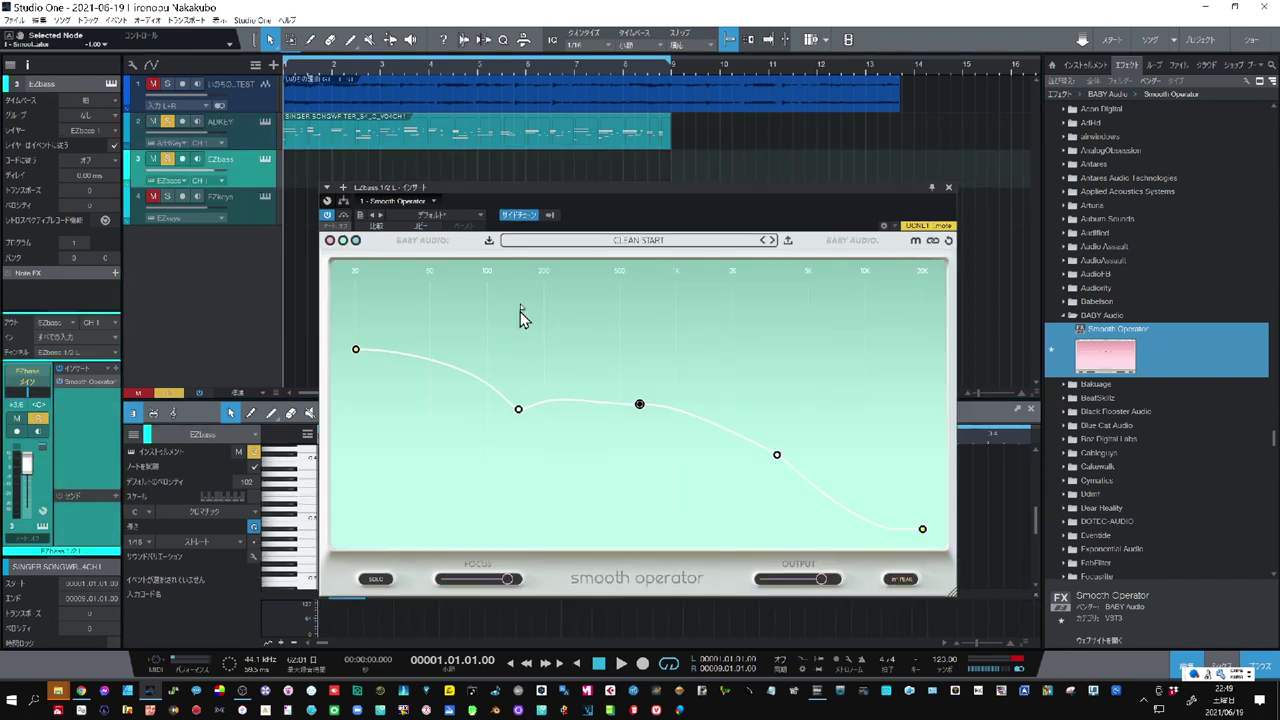
Check the ADKEY sidechain source of EZbass's Smooth Operator and mute the ADKEY track
left_click(551, 215)
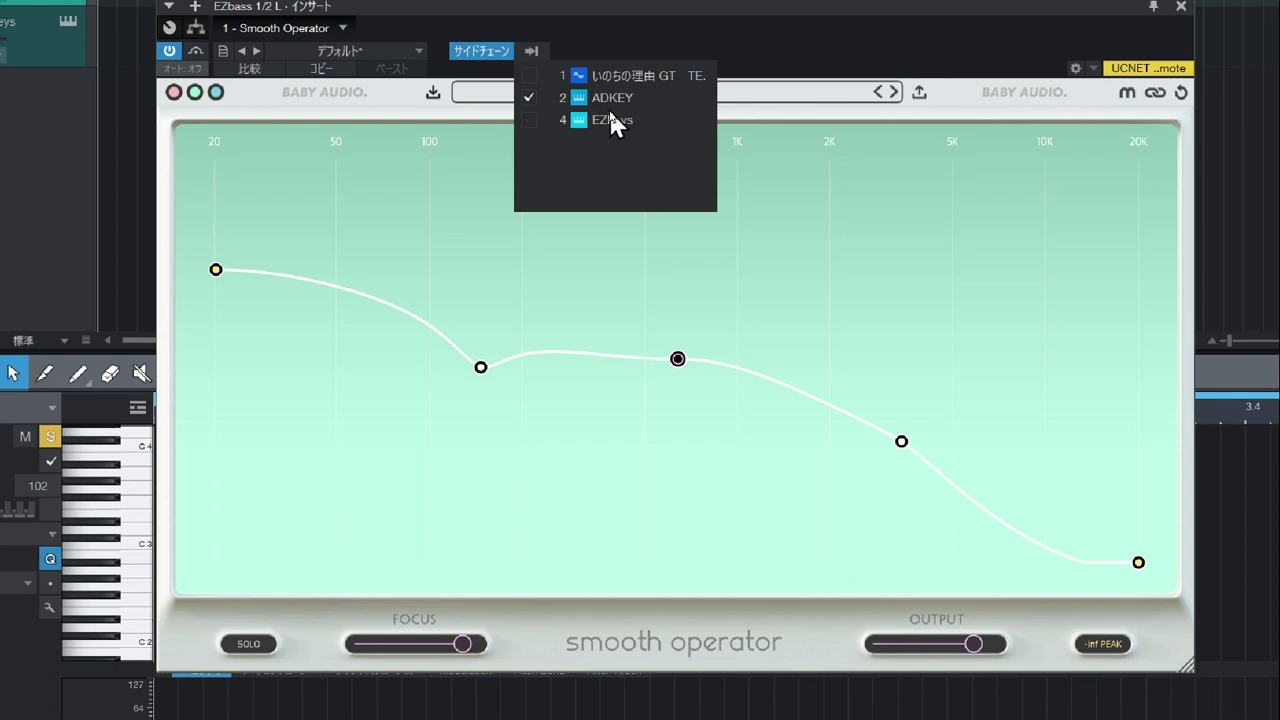
left_click(734, 43)
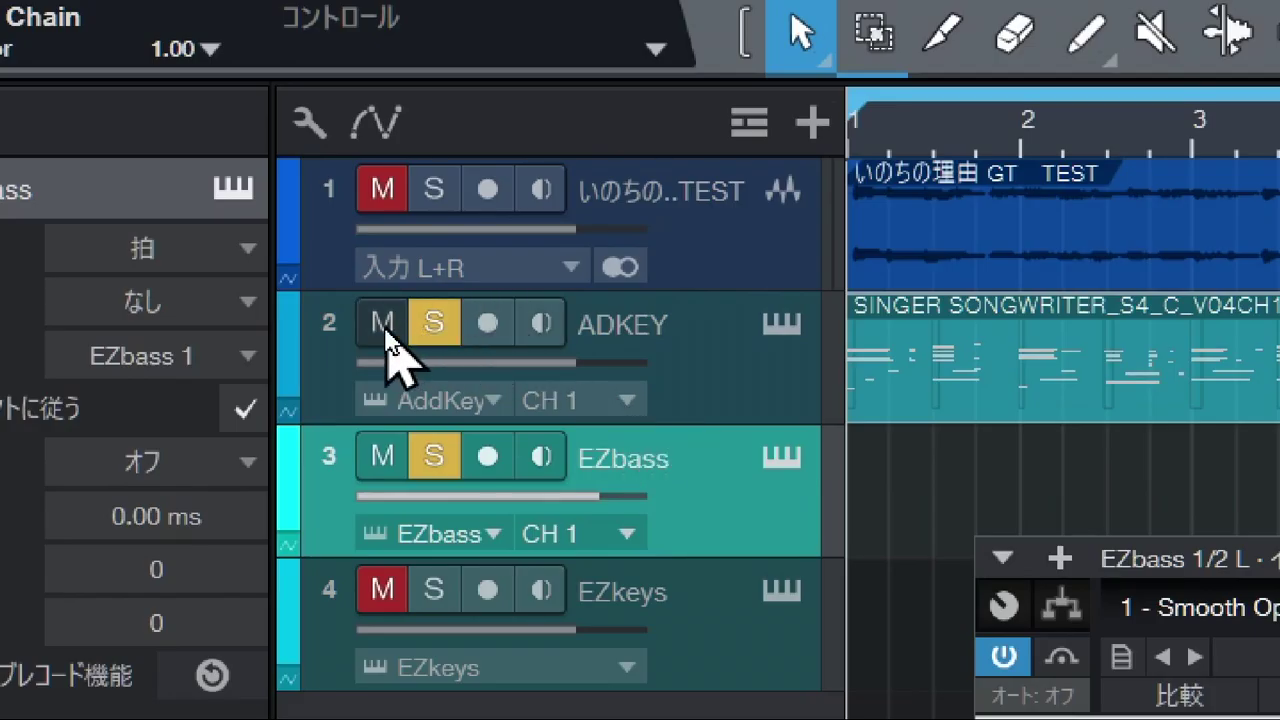
left_click(381, 324)
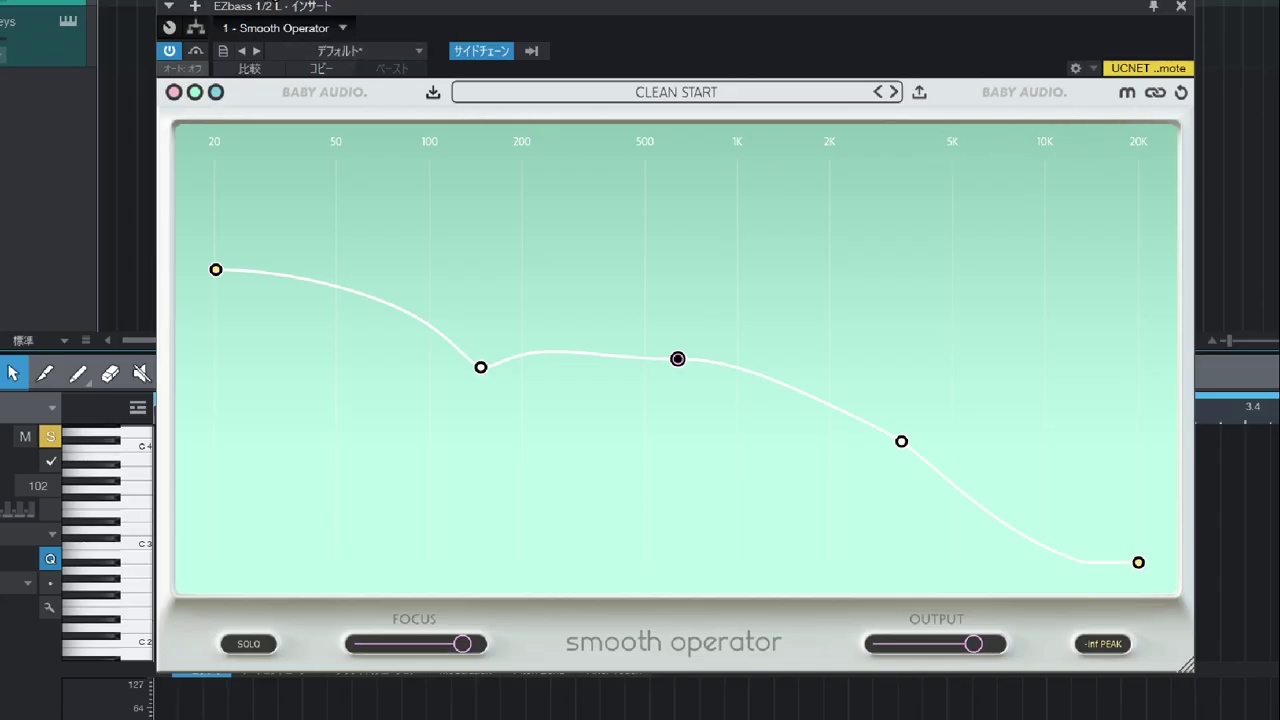
Toggle Smooth Operator's side chain off and back on during playback to compare the gain reduction
left_click(1156, 106)
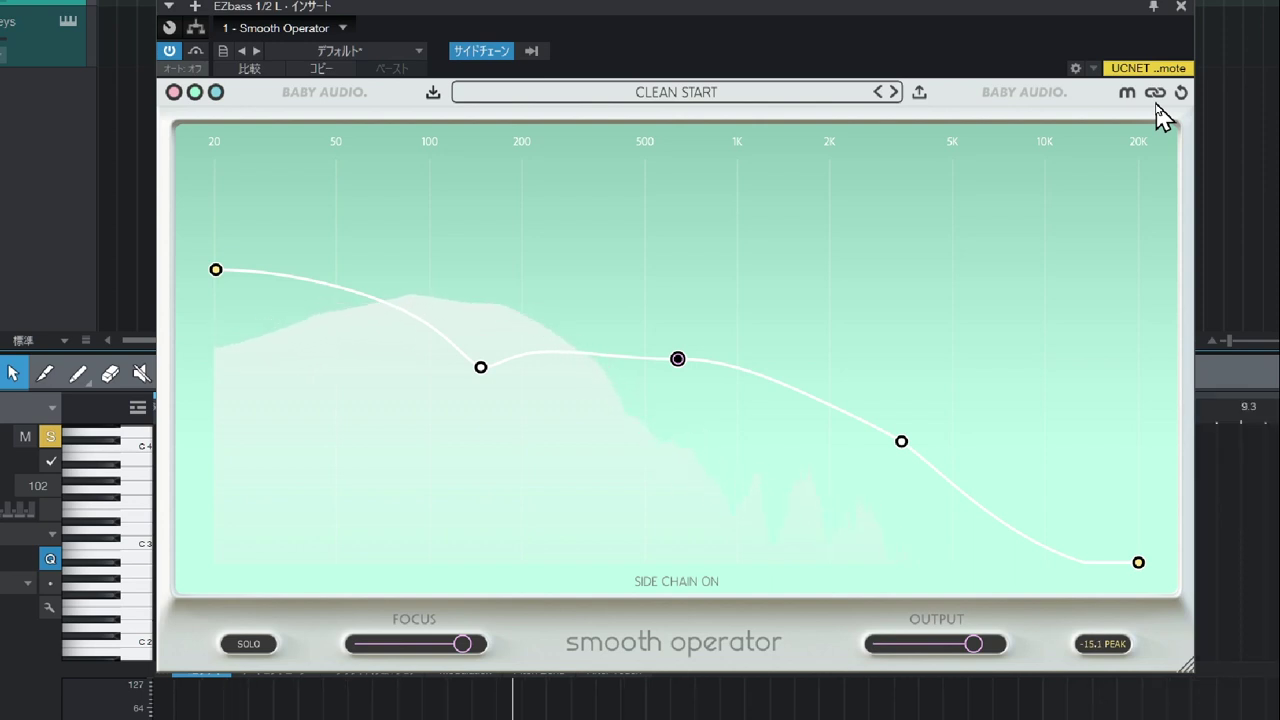
left_click(1157, 99)
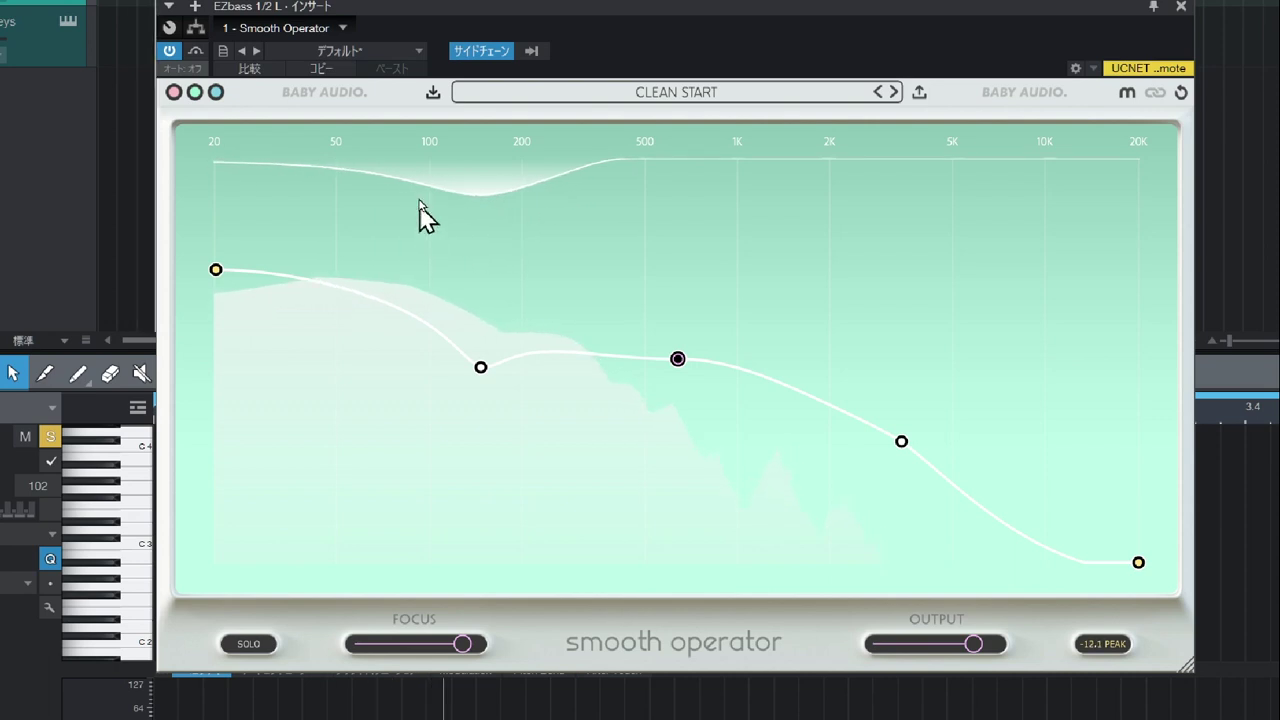
left_click(1155, 96)
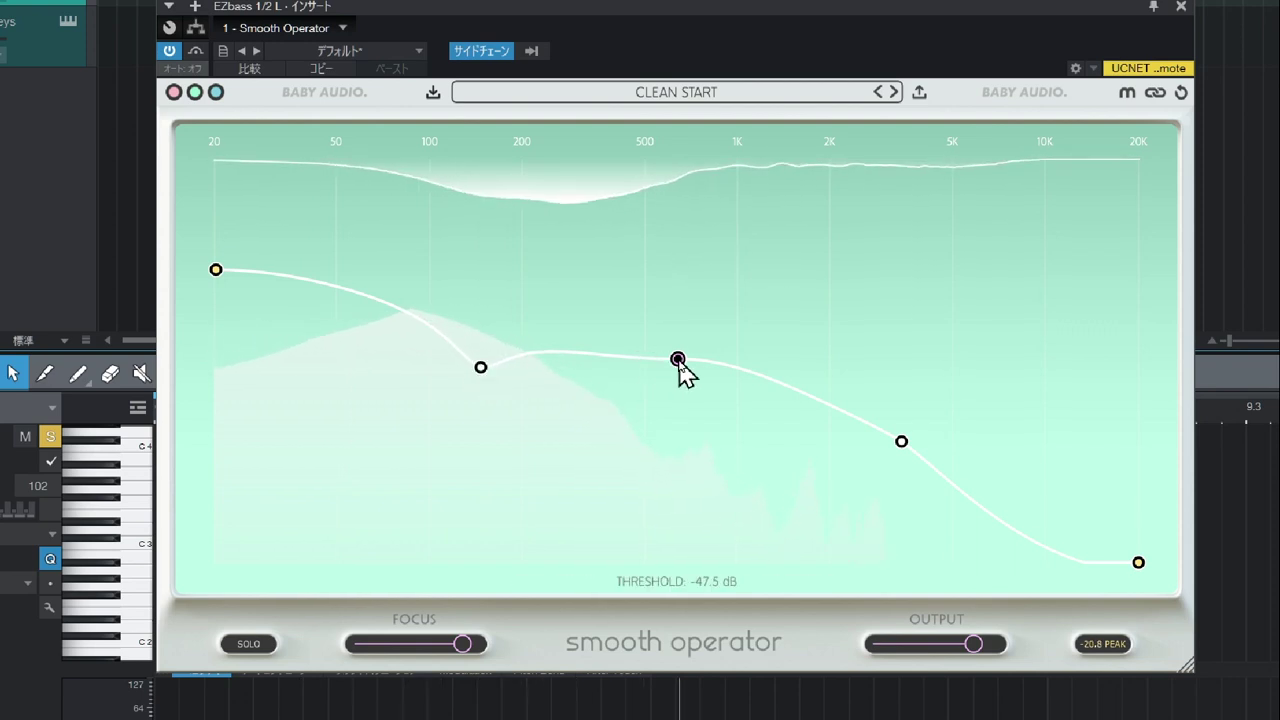
Lower the side-chained threshold to -55.8 dB and move the low node up to just above 200 Hz
left_click_drag(679, 362, 667, 397)
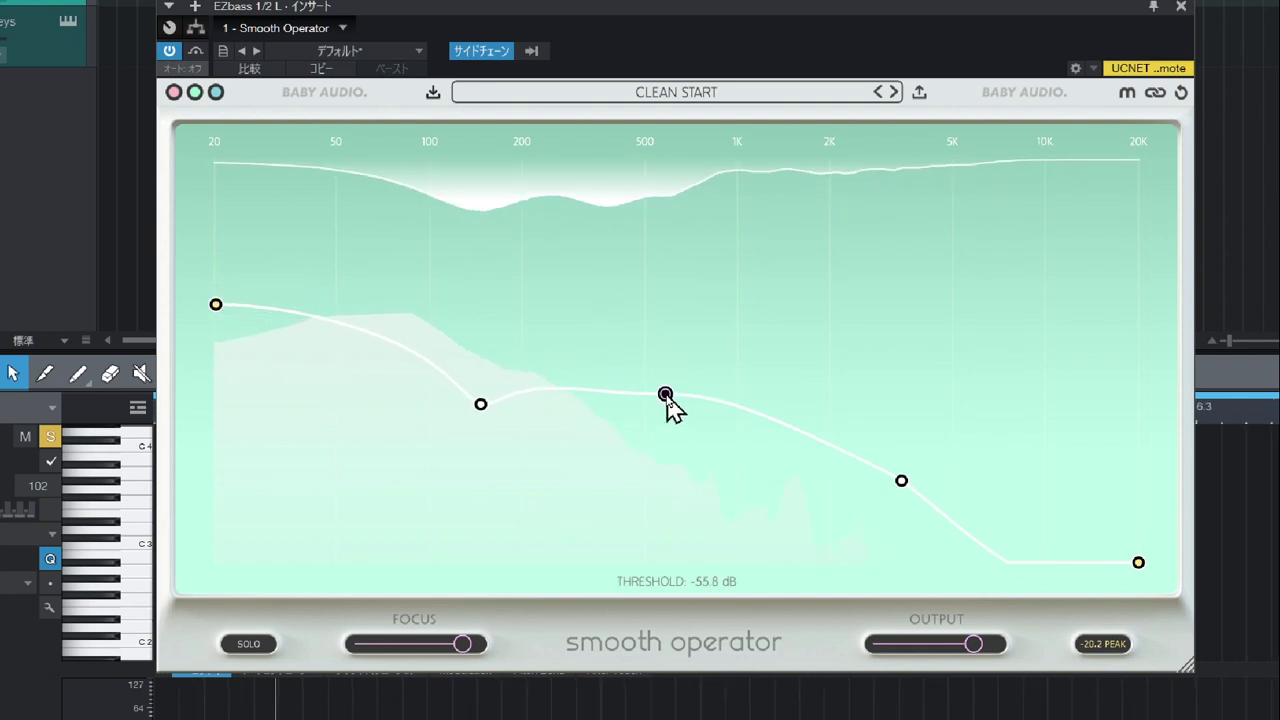
left_click_drag(482, 404, 536, 385)
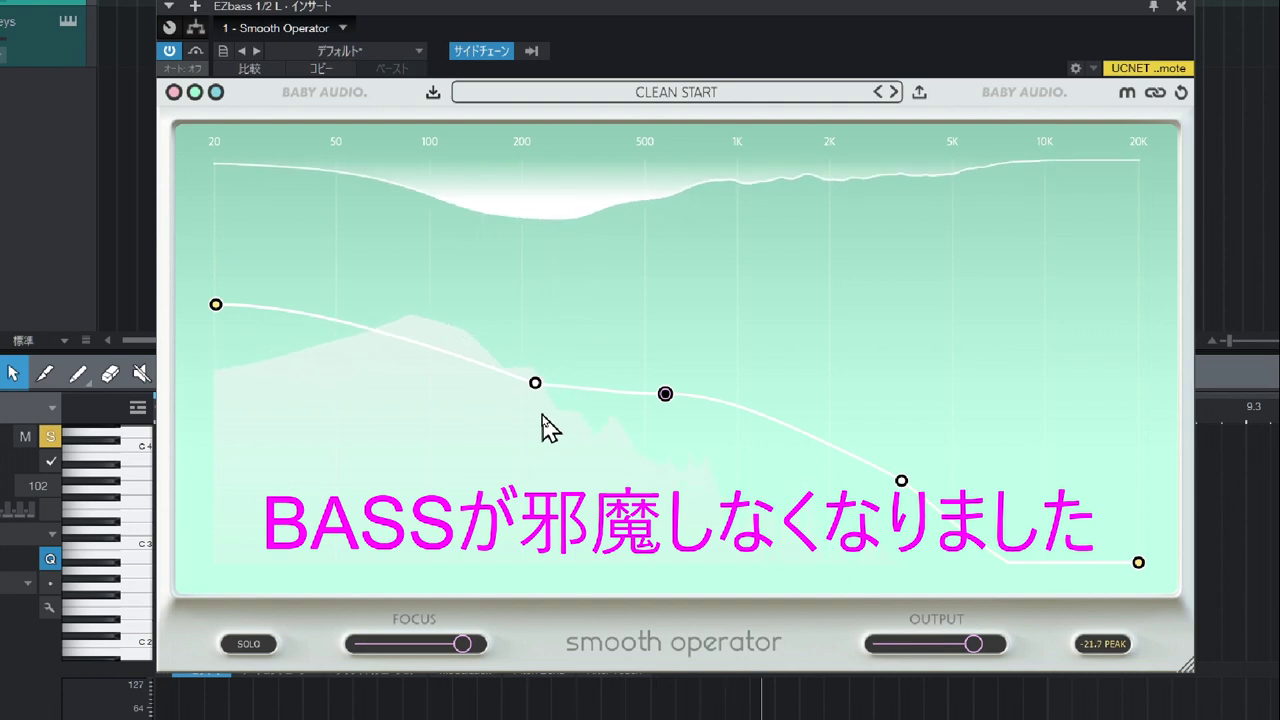
Reset the curve, lower the flat threshold to -47.8 dB, and switch the side chain on
left_click(1181, 95)
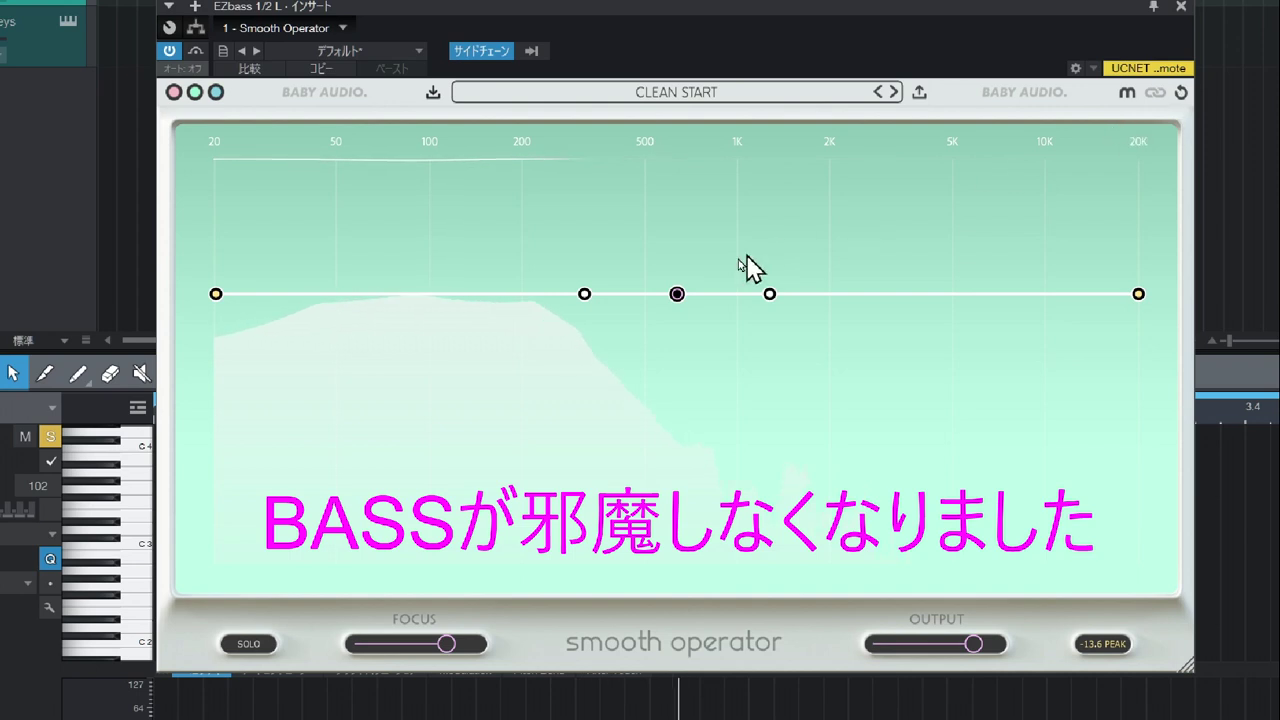
left_click_drag(677, 294, 675, 366)
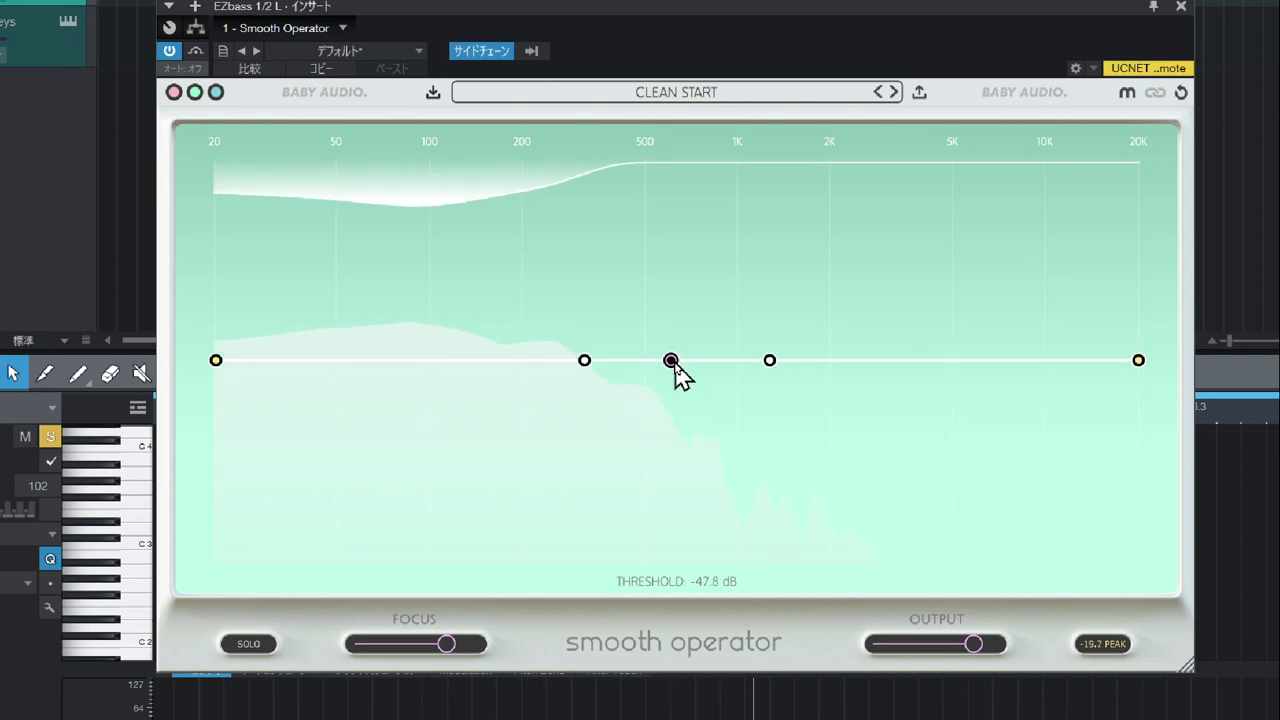
left_click(1163, 97)
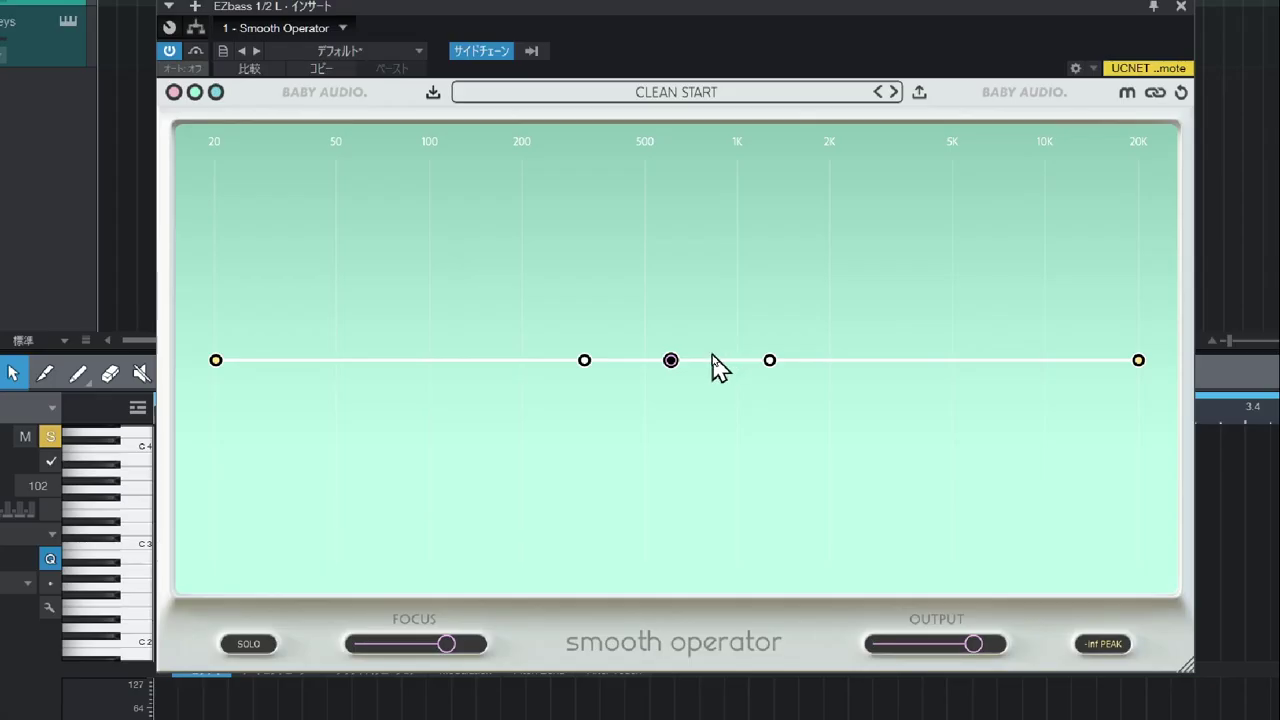
Set the threshold to -43.2 dB and shape the 316 Hz node into a peak between 100 and 200 Hz
mouse_move(636, 407)
mouse_move(673, 366)
left_mouse_down()
mouse_move(665, 249)
mouse_move(666, 343)
left_mouse_up()
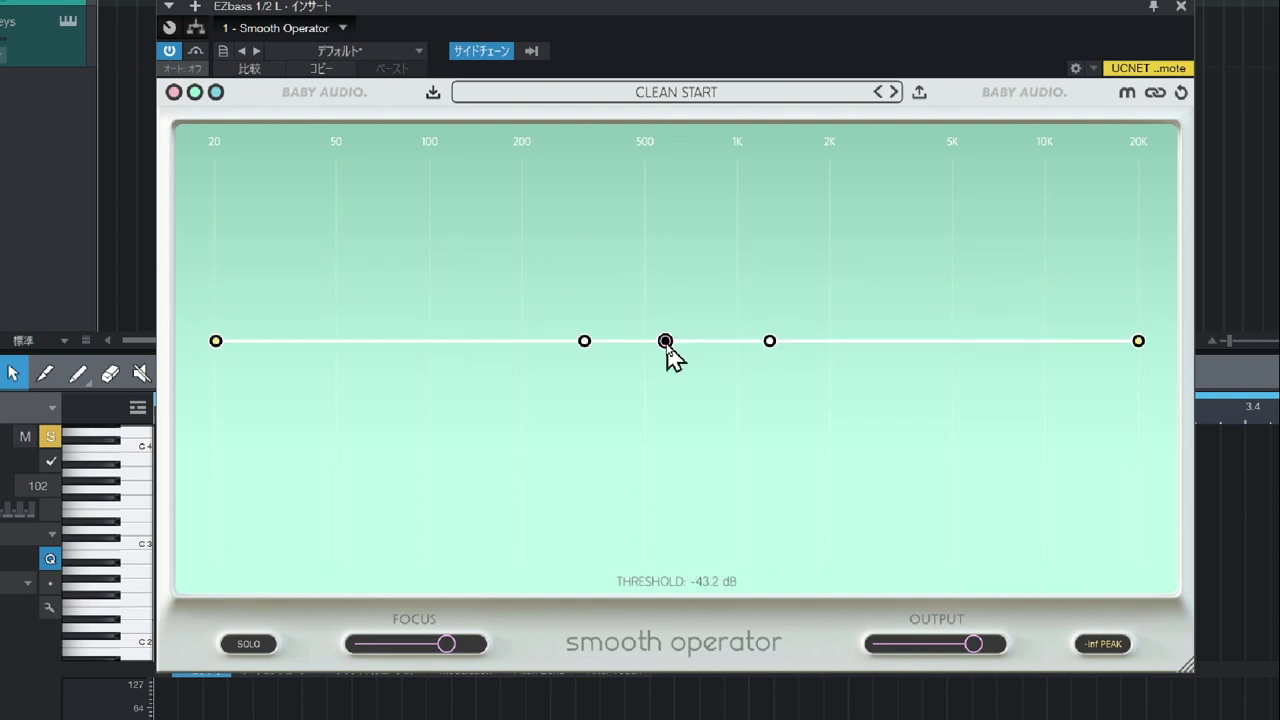
mouse_move(579, 344)
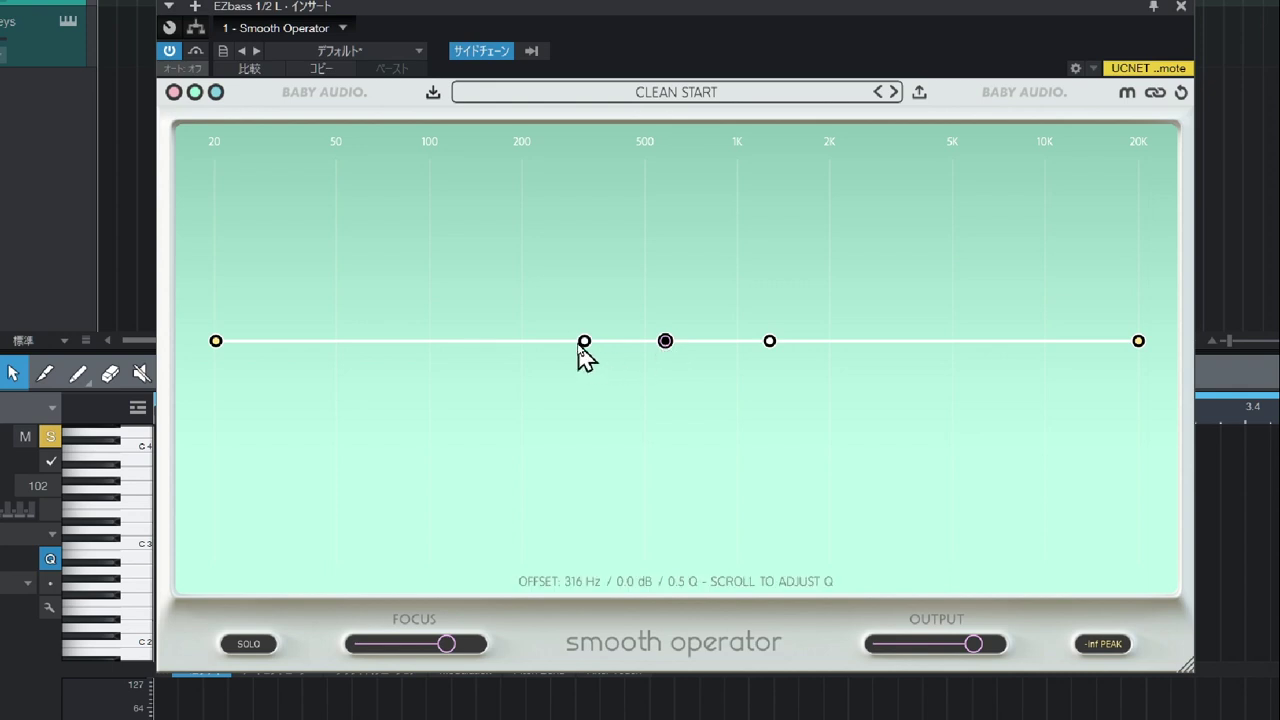
left_click_drag(580, 344, 488, 224)
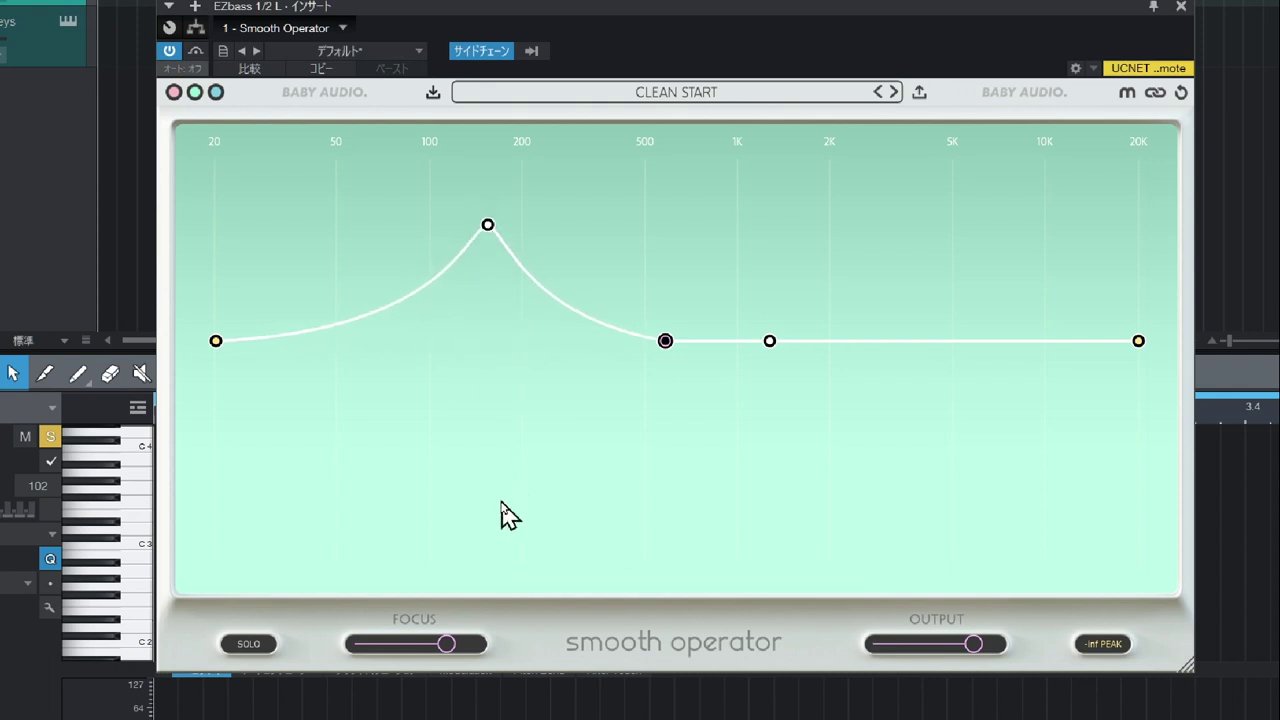
Reduce Smooth Operator's Focus amount and switch the side chain off
mouse_move(448, 646)
left_mouse_down()
mouse_move(421, 648)
mouse_move(462, 647)
mouse_move(392, 647)
mouse_move(466, 647)
mouse_move(411, 646)
mouse_move(430, 647)
left_mouse_up()
left_click(1156, 95)
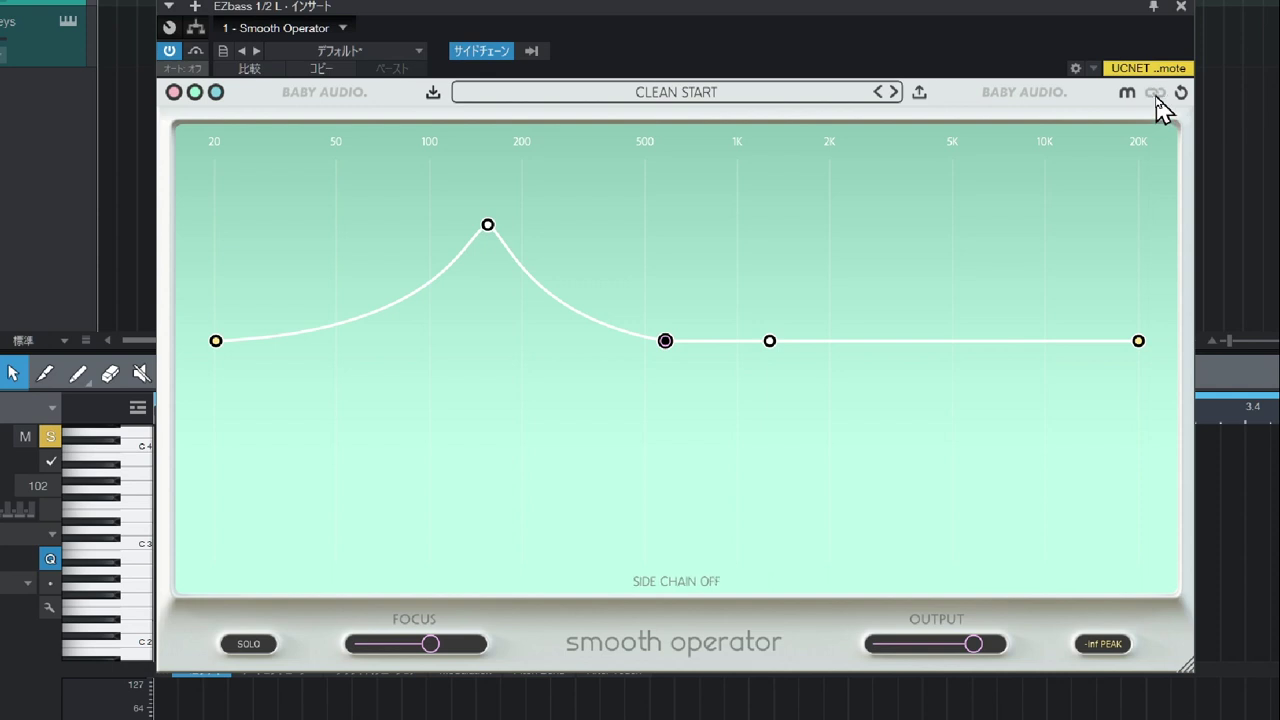